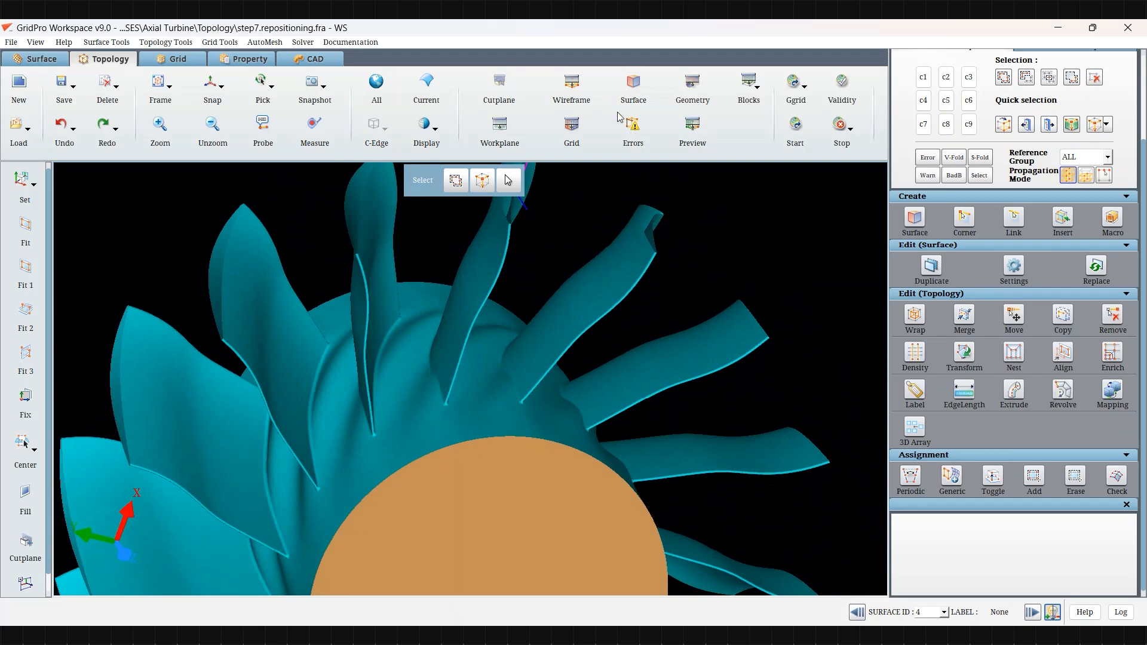
Group the corners of one narrow cross-section strip beside the middle of the blade in corner group c1
left_click_drag(745, 417, 591, 508)
left_click_drag(667, 321, 687, 359)
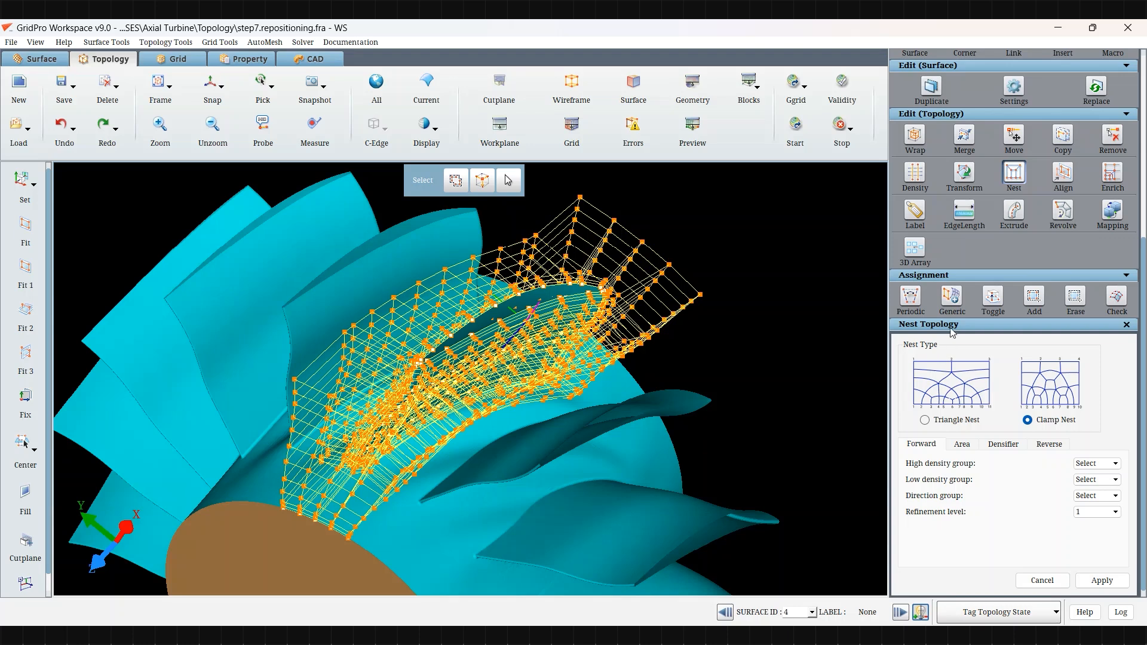
scroll(956, 305, "up", 5)
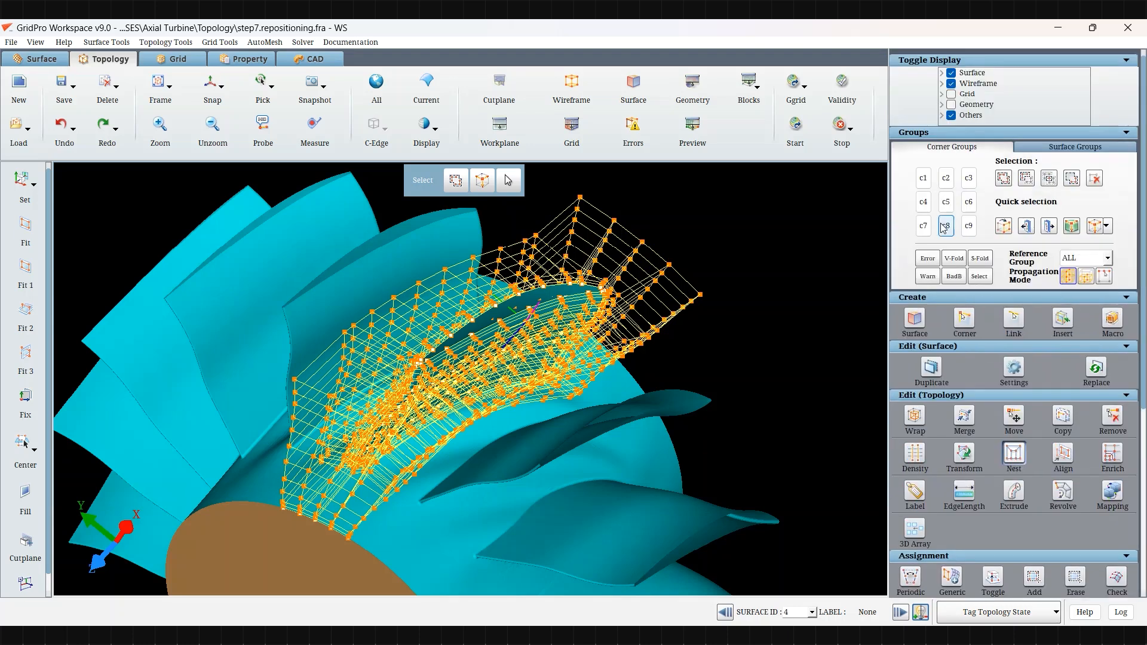
left_click(925, 183)
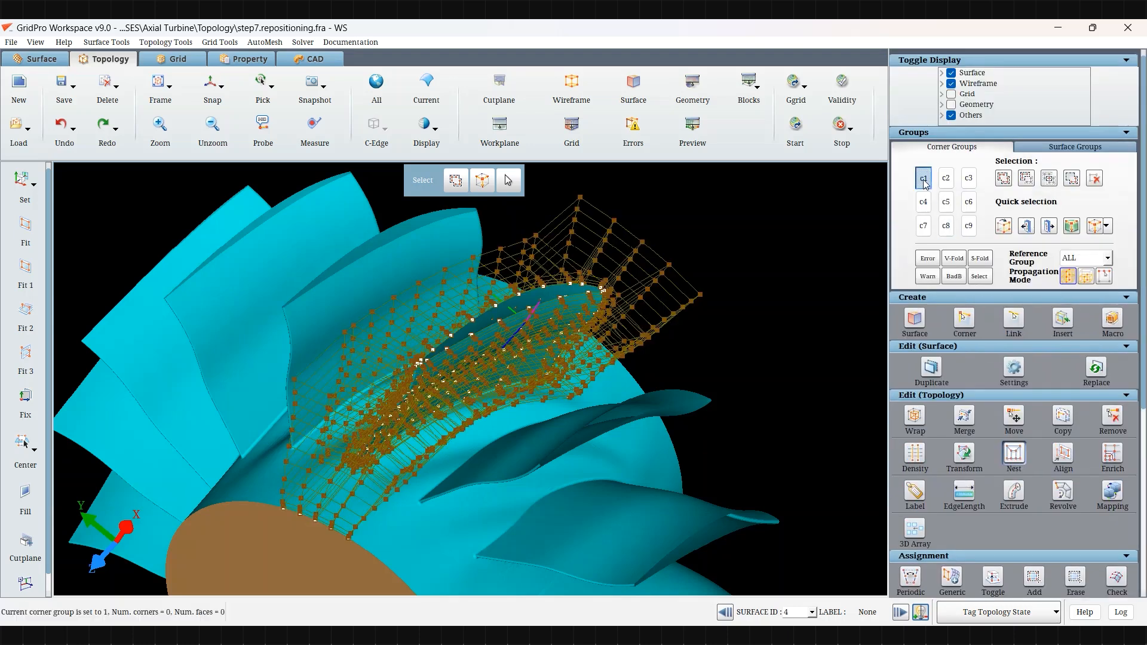
left_click(1004, 178)
scroll(498, 471, "up", 5)
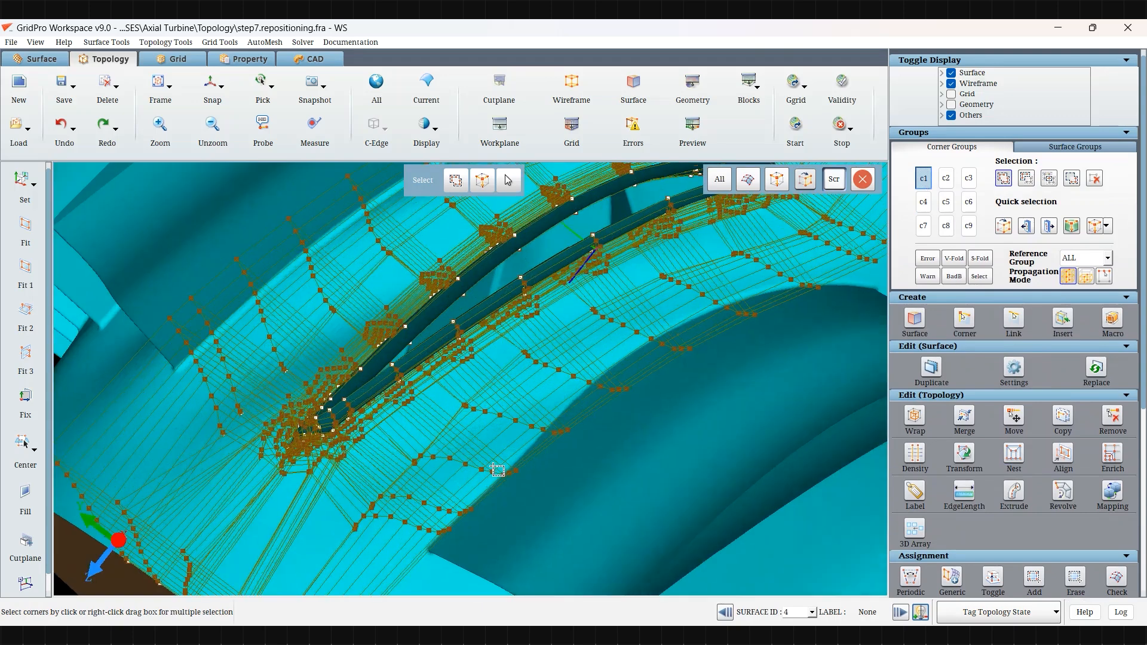
left_click_drag(493, 466, 534, 399)
right_click_drag(575, 327, 502, 256)
left_click_drag(503, 263, 516, 379)
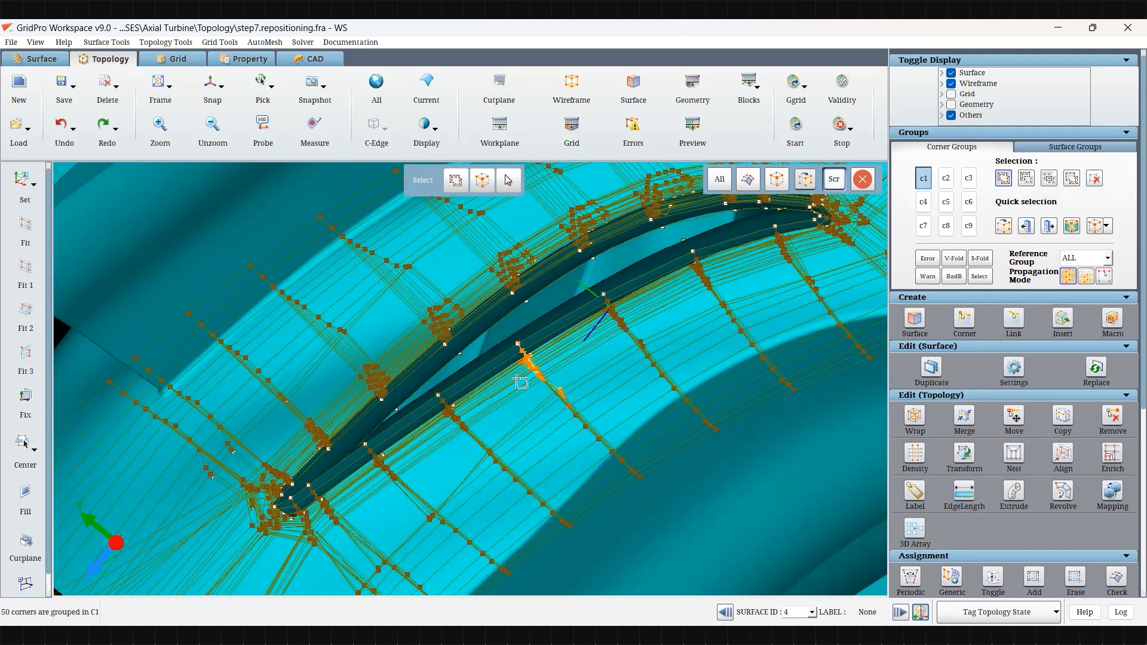
Reduce group c1 to the adjacent corner layer wrapping the blade, picked from an edge closest to its surface
middle_click_drag(516, 379, 831, 228)
scroll(1017, 227, "down", 3)
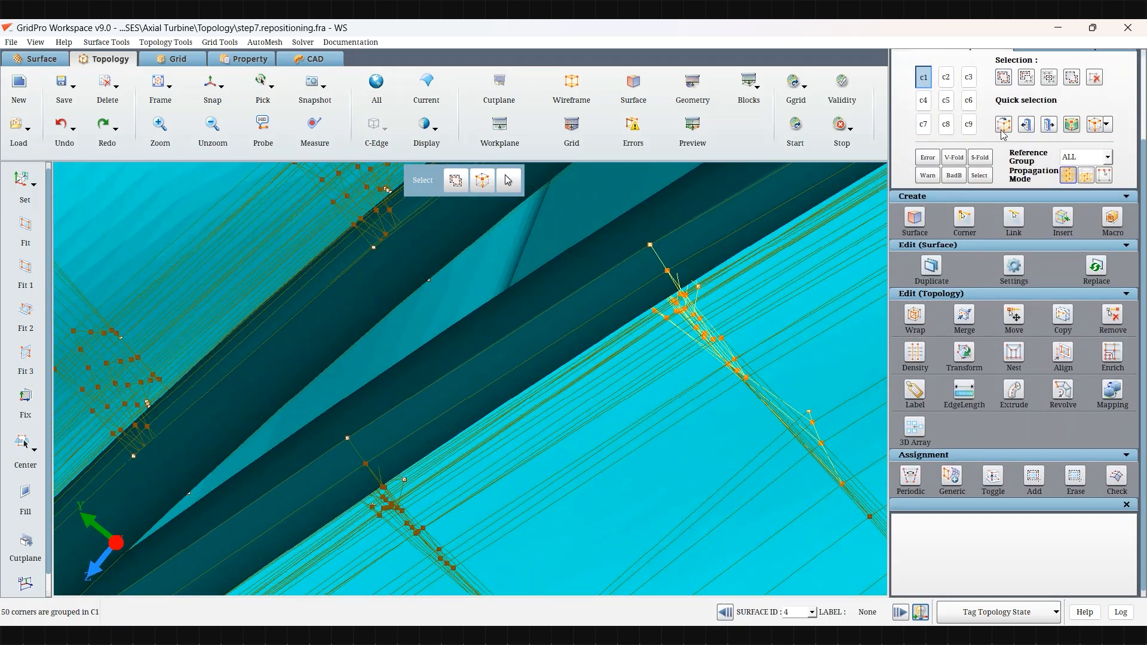
left_click_drag(711, 329, 607, 360)
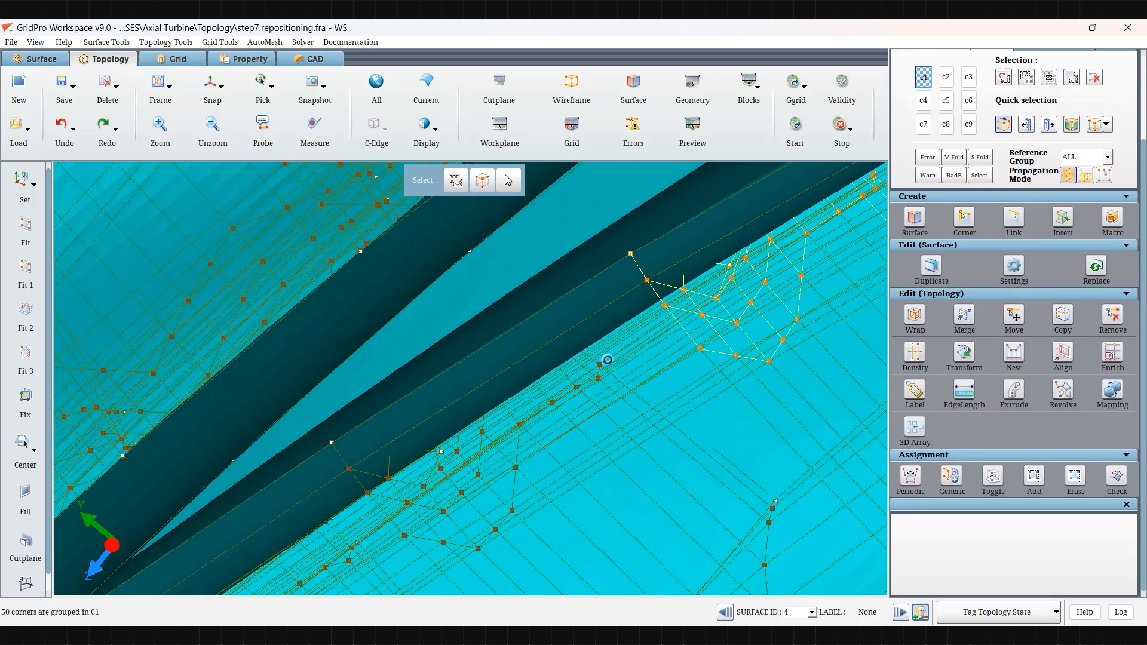
left_click(653, 285)
left_click_drag(653, 309, 693, 326)
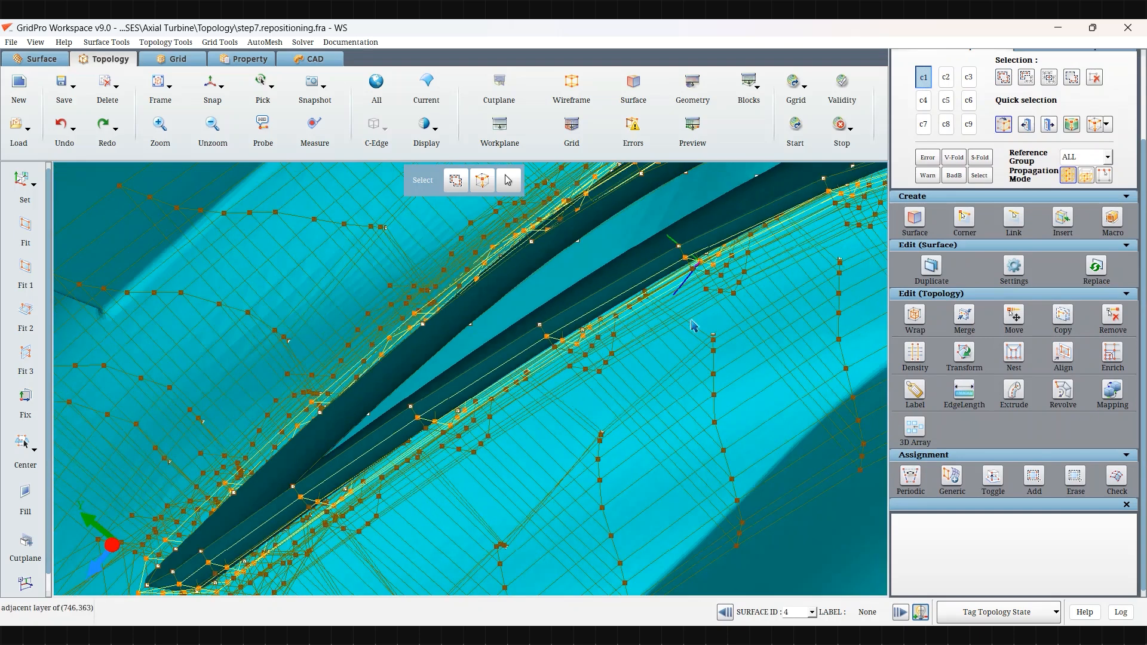
Group the corners of a similar cross-section strip beside the blade in corner group c2
left_click(945, 77)
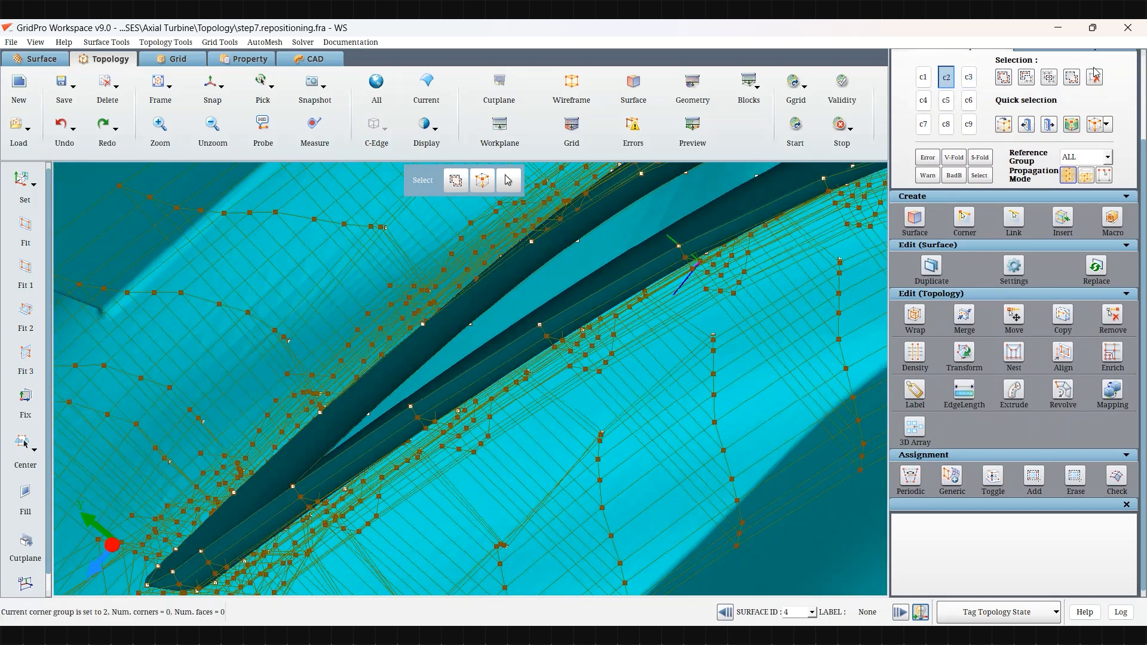
left_click(1008, 79)
left_click_drag(595, 272, 663, 247)
right_click_drag(504, 304, 628, 401)
left_click(1006, 79)
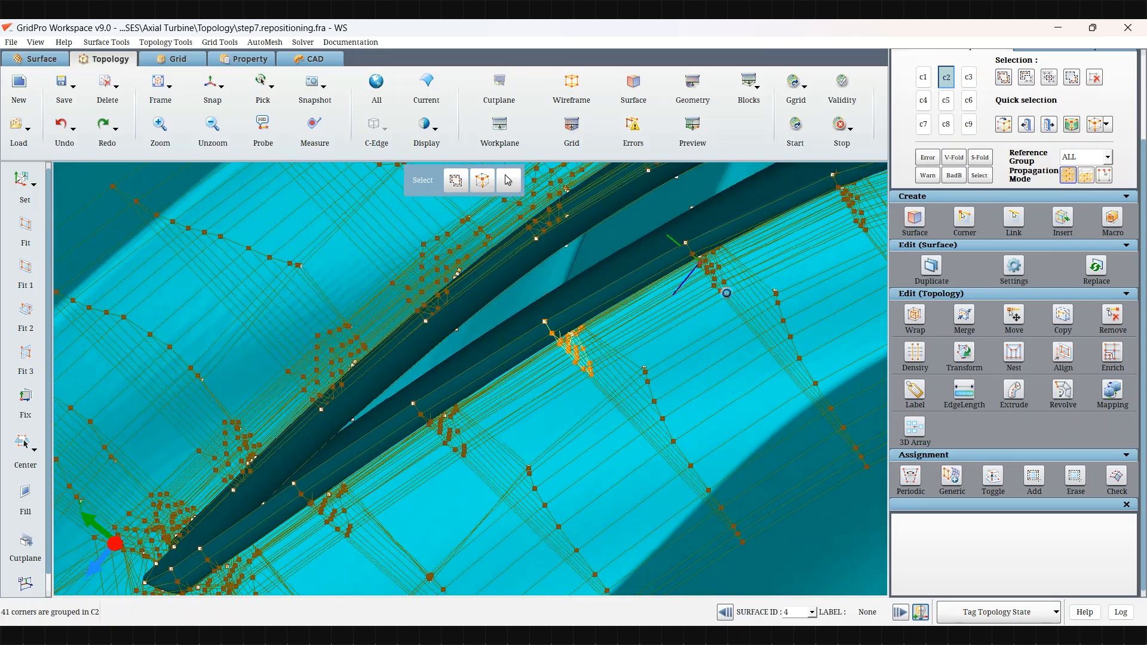
middle_click_drag(726, 293, 441, 414)
right_click_drag(628, 346, 430, 435)
left_click_drag(502, 407, 441, 429)
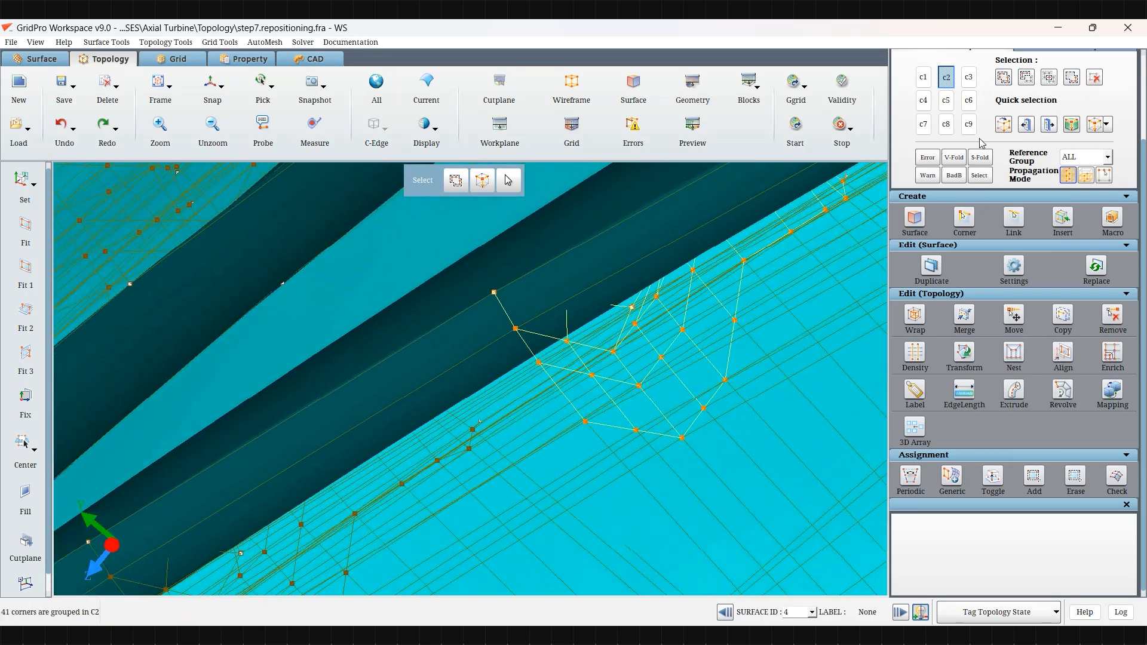
Reduce group c2 to the adjacent corner layer just outside the c1 layer and compare the two groups
left_click(551, 376)
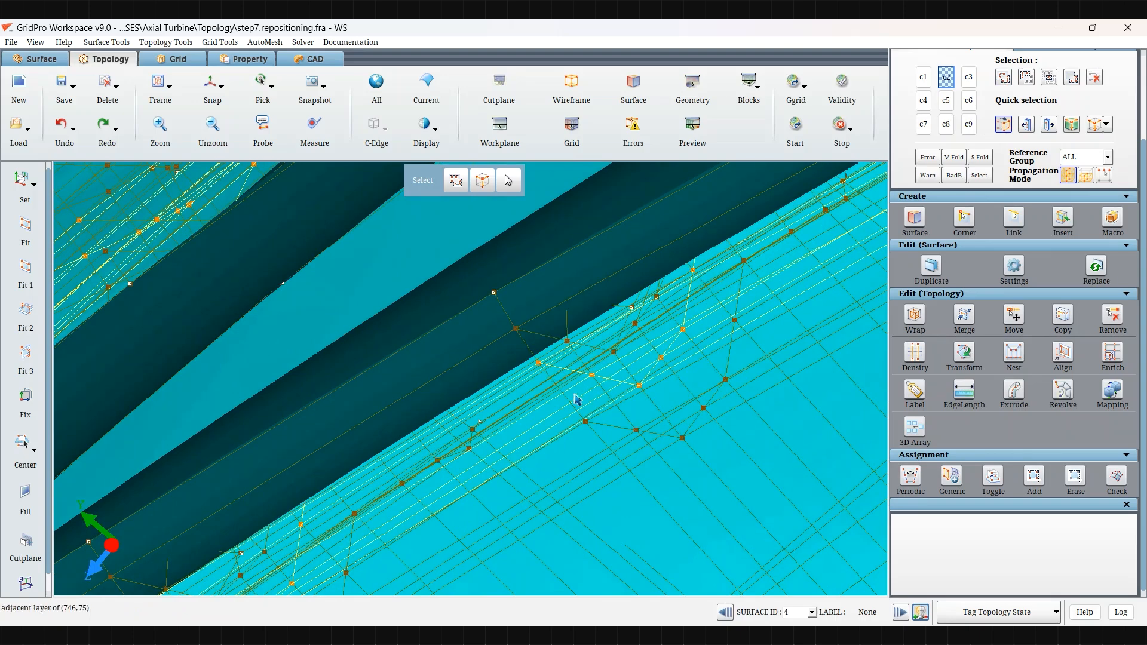
middle_click_drag(578, 400, 666, 335)
left_click(930, 83)
left_click(944, 79)
left_click_drag(639, 293, 529, 322)
scroll(507, 328, "down", 5)
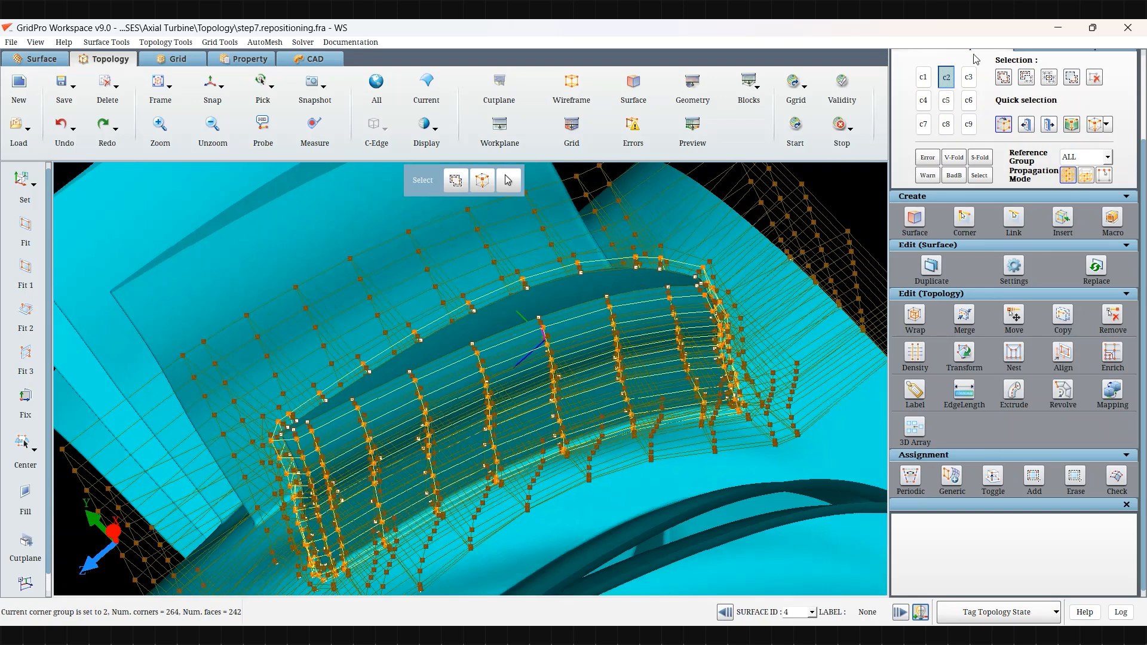
left_click(923, 80)
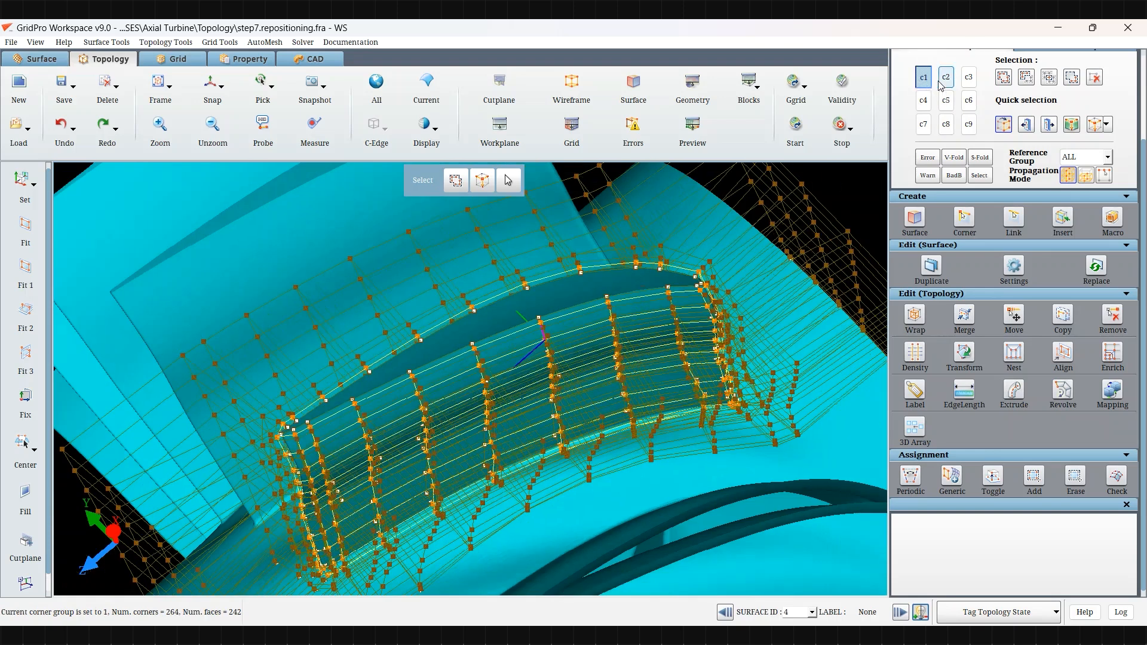
left_click(942, 84)
Assign the chordwise cross-section layer of corners running along the blade's height to corner group c3
left_click(969, 79)
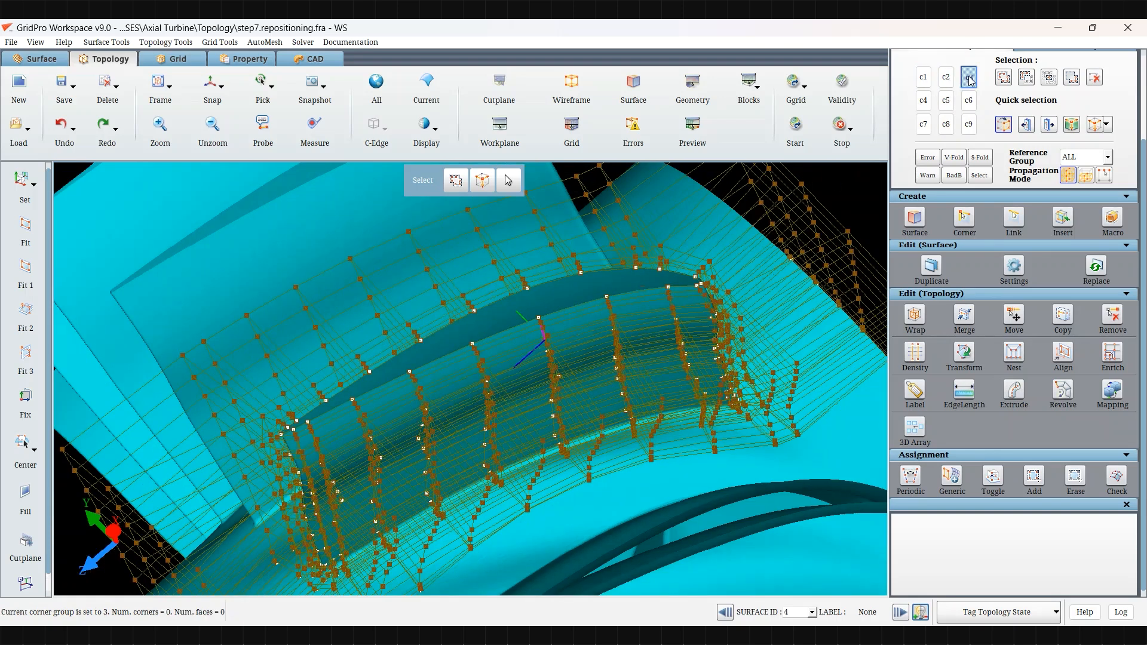
left_click(999, 81)
left_click(1003, 124)
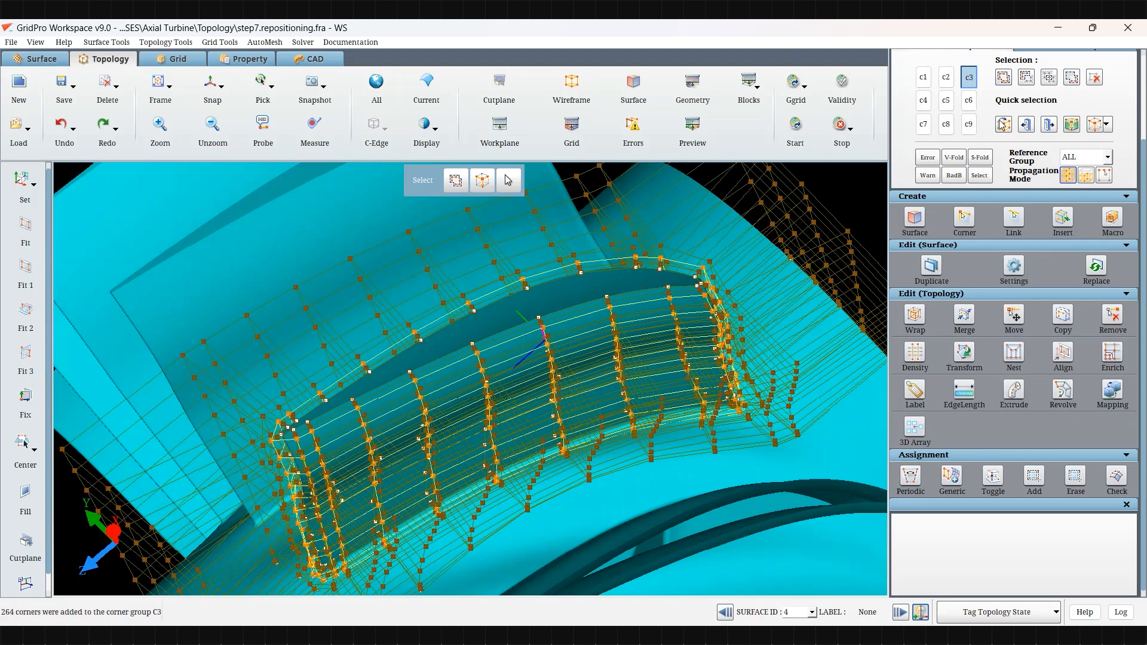
right_click(558, 325)
left_click_drag(445, 449, 514, 398)
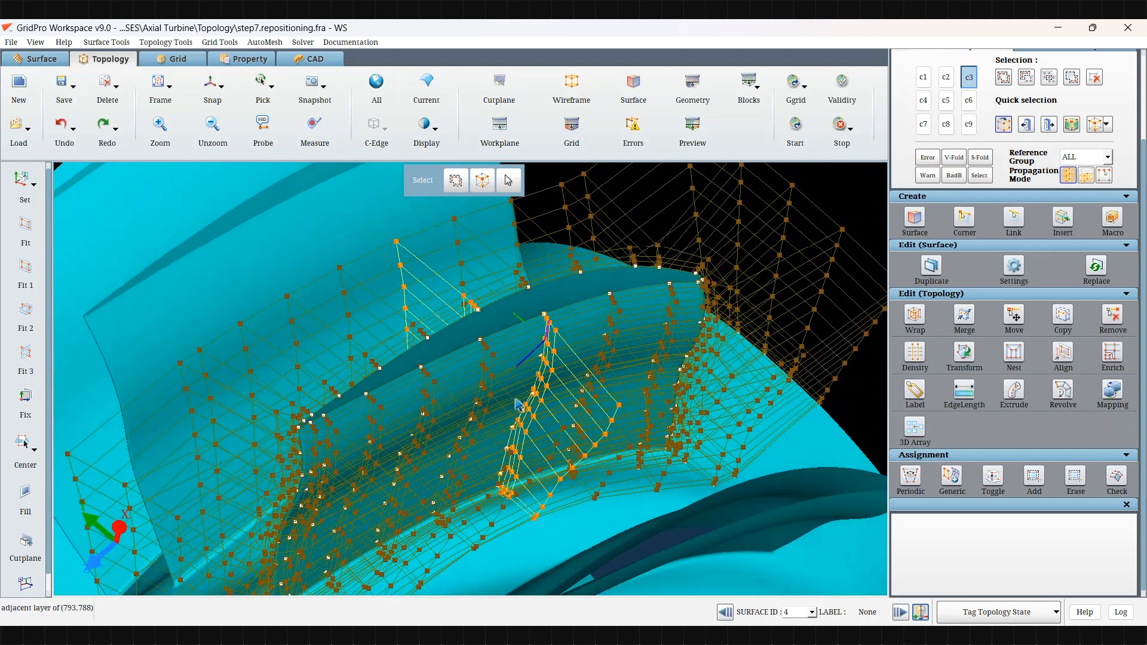
left_click(969, 78)
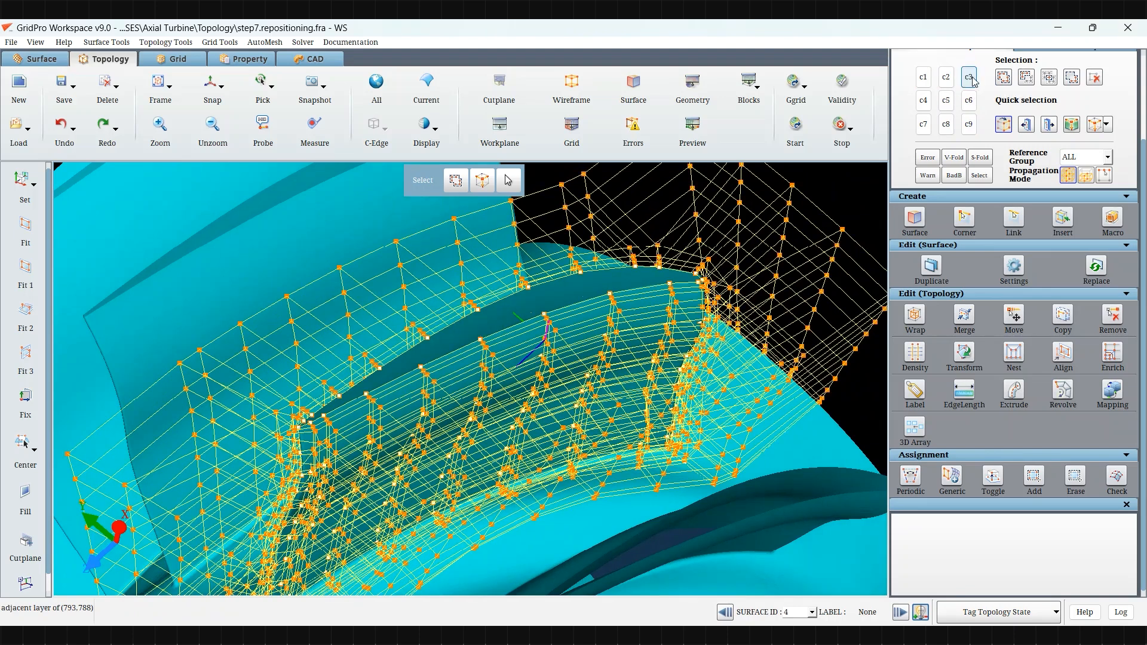
Apply a Clamp Nest with high density group c1, low density group c2, direction group c3 and refinement level 1
left_click(1014, 356)
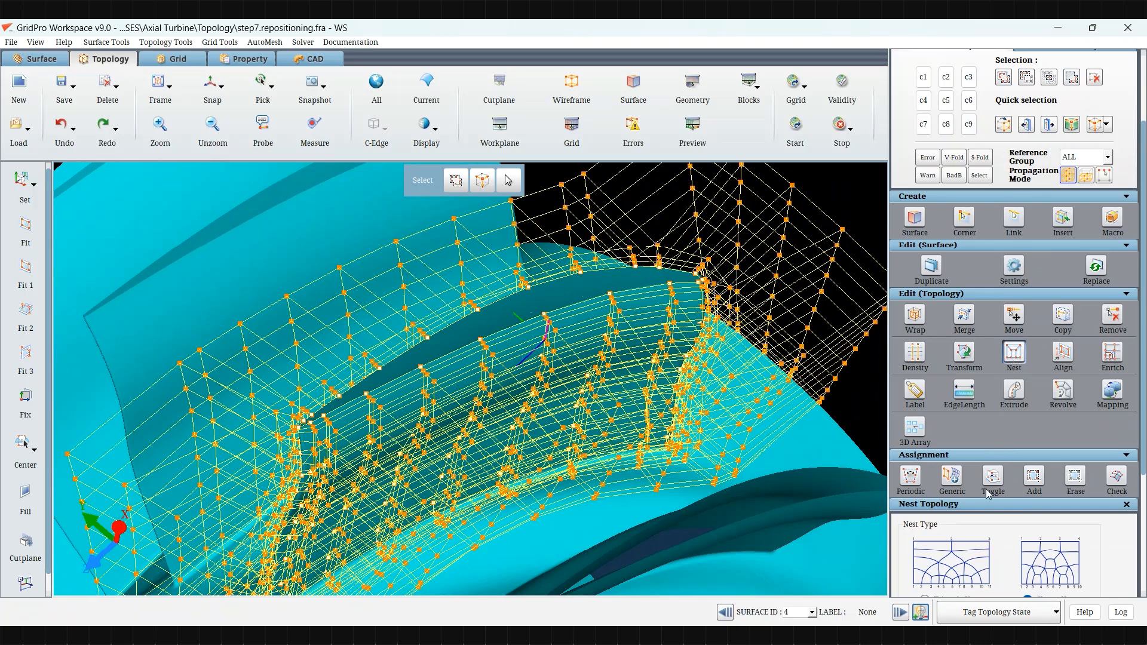
scroll(997, 511, "down", 5)
left_click(1091, 463)
left_click(1085, 472)
left_click(1091, 480)
left_click(1085, 497)
left_click(1091, 496)
left_click(1082, 520)
left_click(1100, 581)
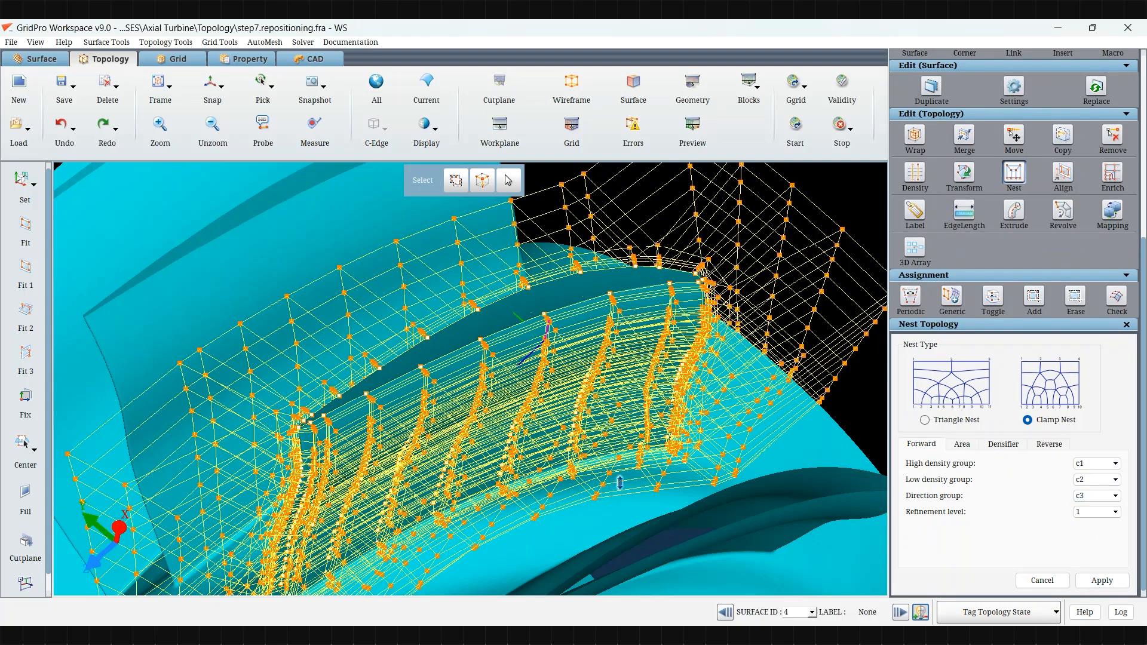
left_click_drag(639, 252, 724, 339)
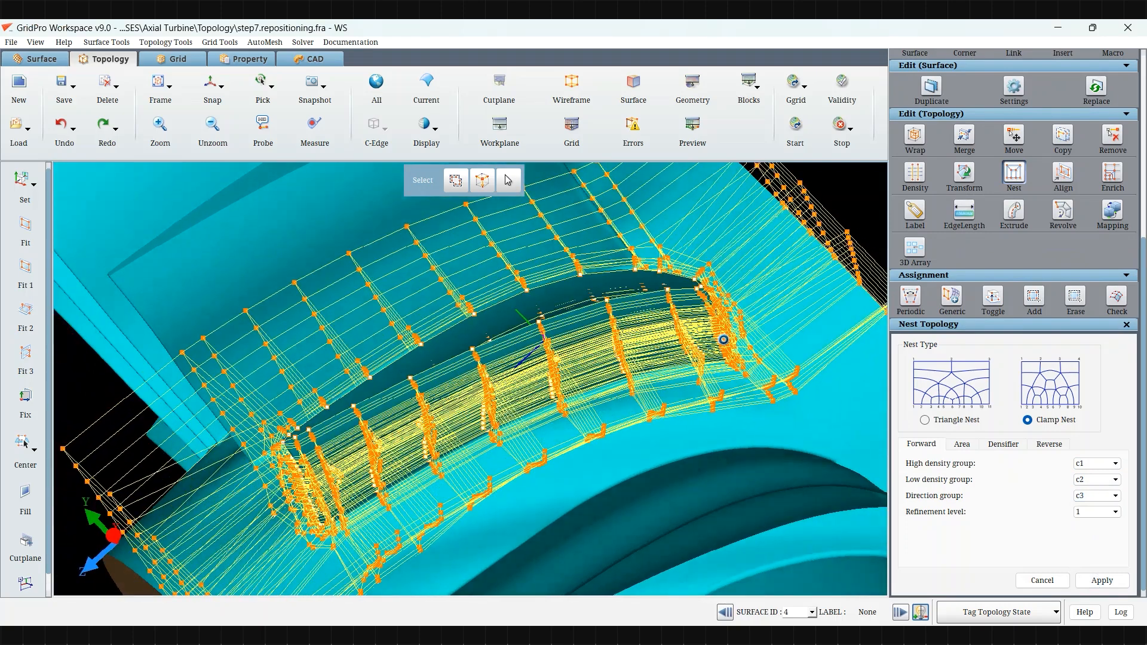
Set group c1 to the adjacent layer of corners cutting across the nested blade topology
scroll(1018, 151, "up", 3)
scroll(1019, 151, "up", 2)
left_click(923, 177)
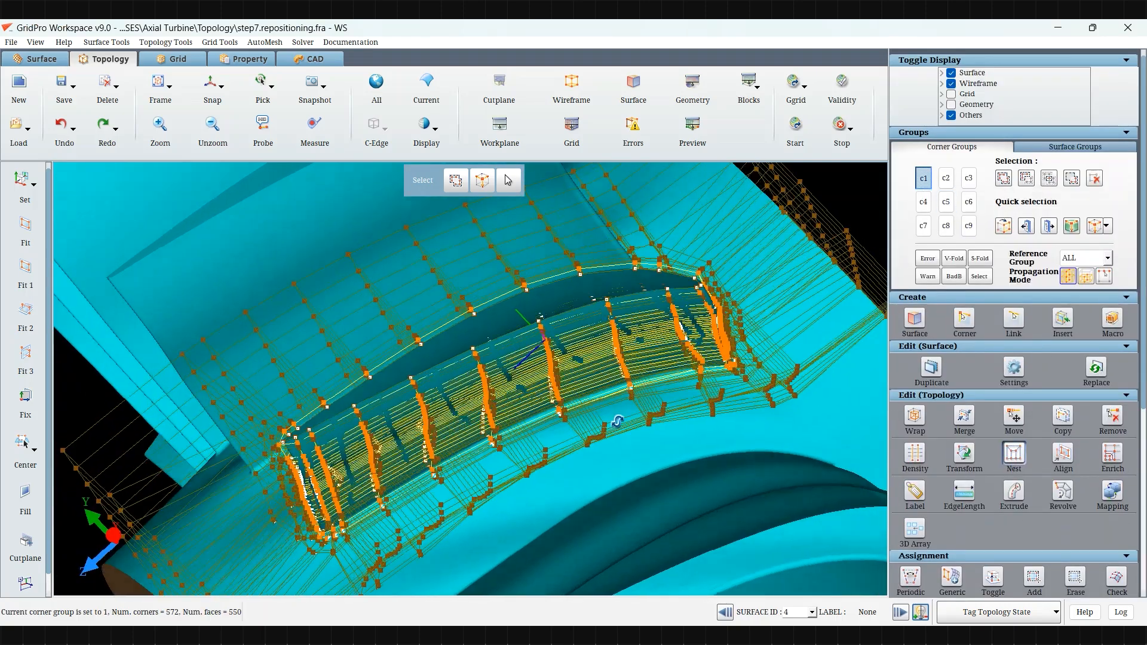
left_click(1004, 226)
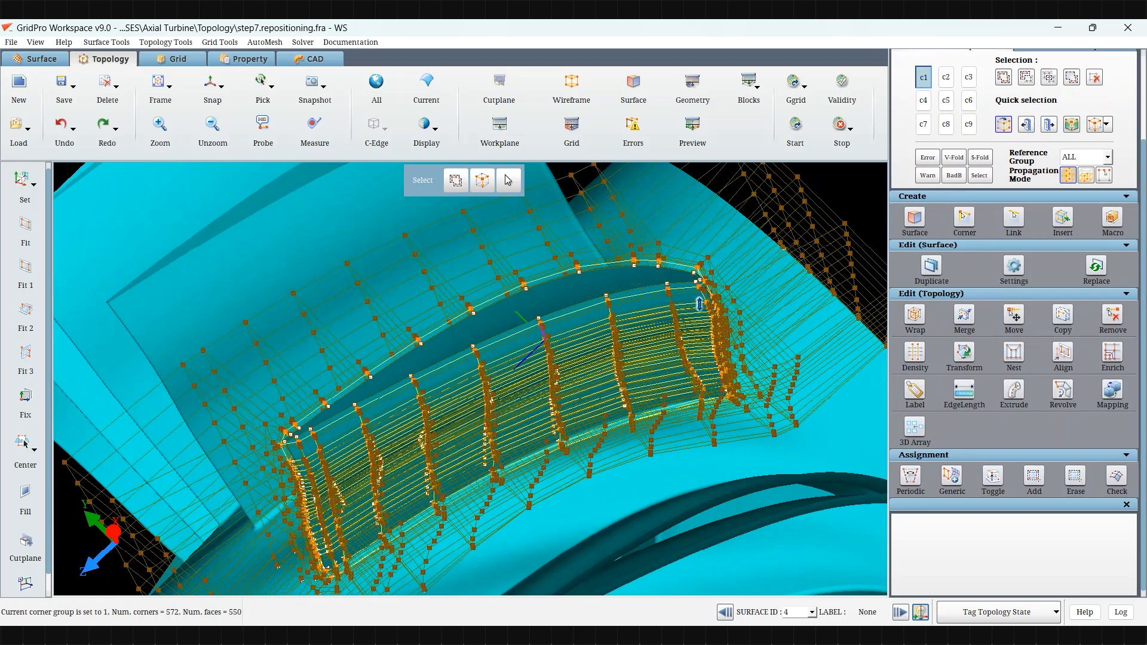
left_click(605, 317)
left_click_drag(649, 439, 814, 185)
right_click_drag(814, 185, 746, 342)
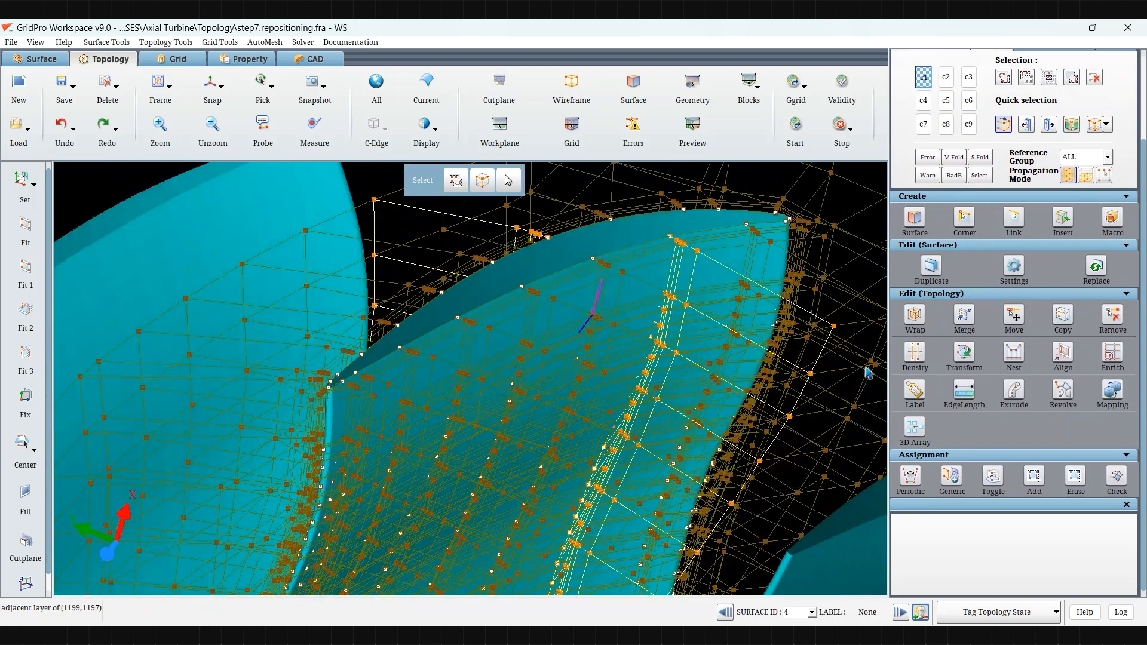
Set the reference group to GROUP to isolate the selected cross-section layer
middle_click_drag(865, 367, 741, 298)
right_click_drag(681, 379, 663, 358)
left_click(1084, 160)
left_click(1083, 180)
left_click_drag(299, 472, 735, 371)
middle_click_drag(735, 371, 771, 302)
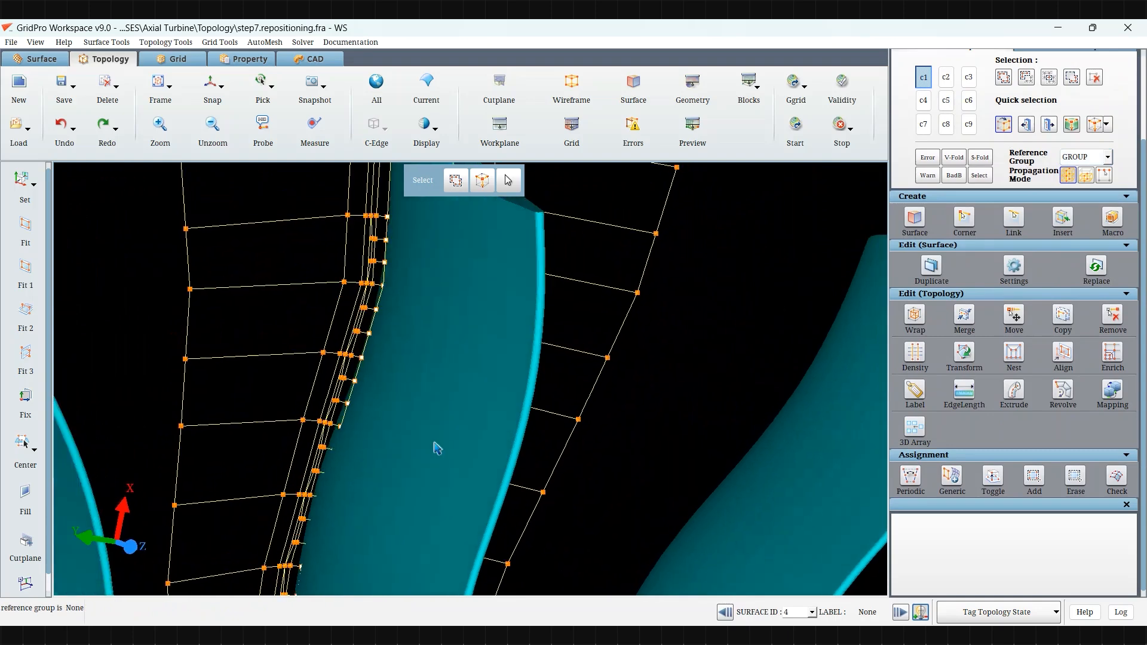
Preview the grid and examine the block faces of the nested topology around the blade
middle_click_drag(437, 448, 542, 430)
left_click(693, 144)
left_click_drag(382, 379, 277, 387)
right_click_drag(681, 322, 649, 423)
right_click_drag(561, 568, 554, 317)
middle_click_drag(571, 239, 563, 290)
left_click_drag(564, 290, 576, 458)
middle_click_drag(576, 458, 545, 520)
left_click(924, 82)
left_click_drag(580, 364, 603, 487)
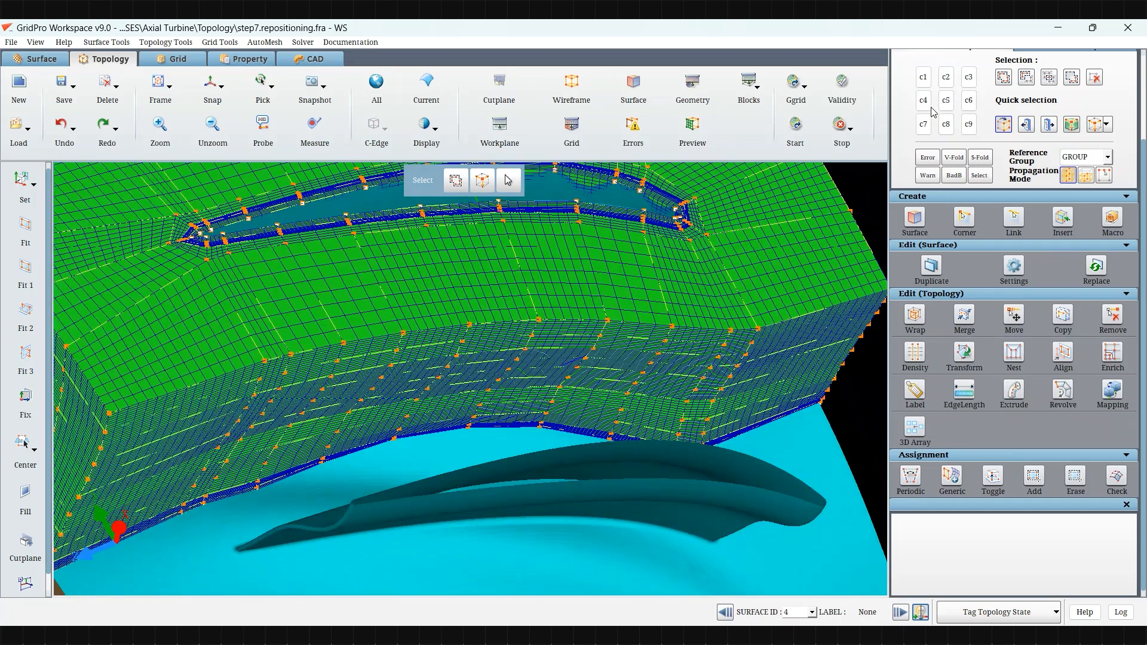
Group the corners of one small cross-section beside the middle of the blade in corner group c4
left_click(924, 100)
left_click_drag(636, 323, 537, 473)
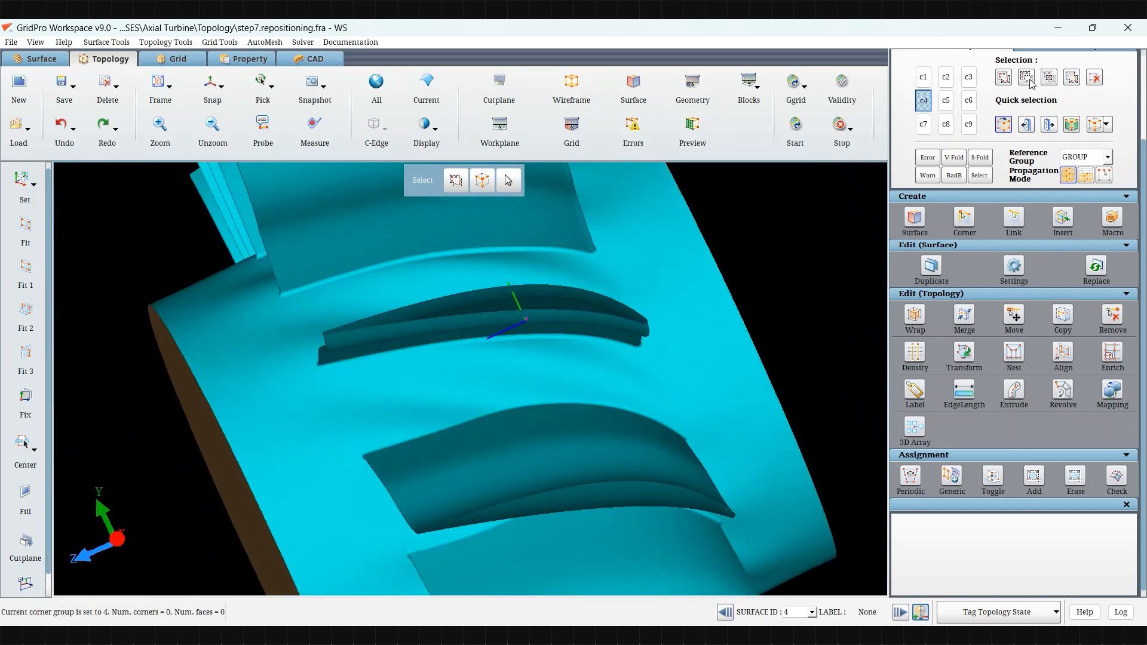
left_click(1004, 77)
scroll(537, 346, "up", 5)
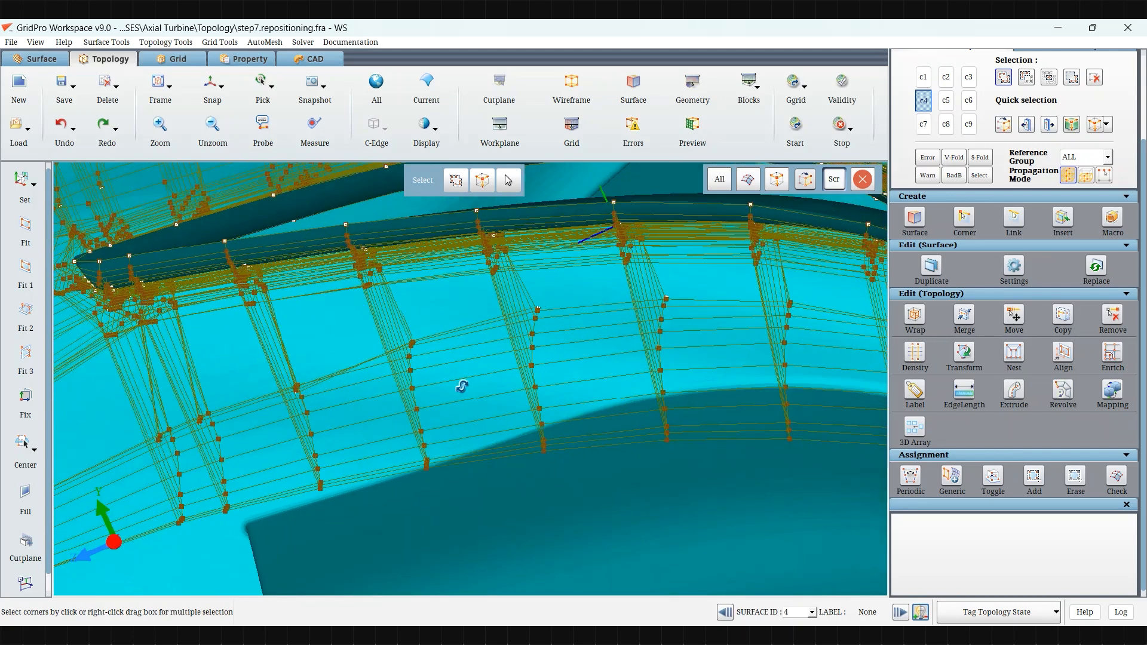
scroll(519, 379, "up", 4)
left_click_drag(554, 366, 514, 371)
middle_click_drag(600, 353, 594, 469)
scroll(560, 450, "up", 2)
scroll(668, 526, "down", 2)
left_click(480, 385)
scroll(481, 384, "up", 5)
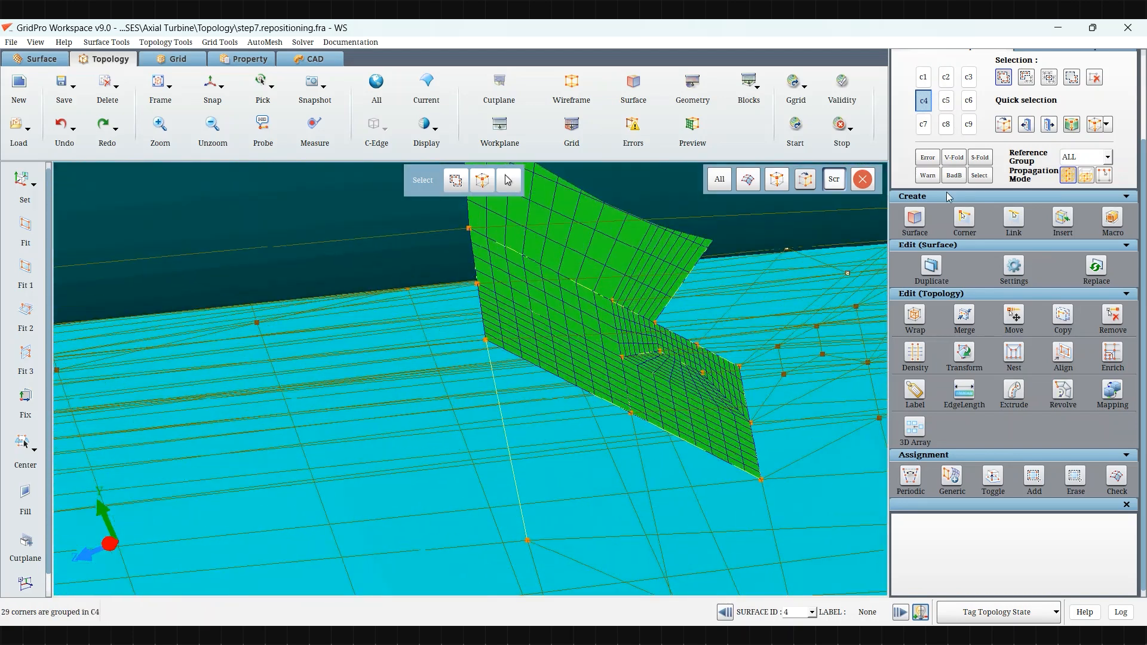
Reduce group c4 to the adjacent corner layer crossing an edge near the blade surface
left_click(1006, 128)
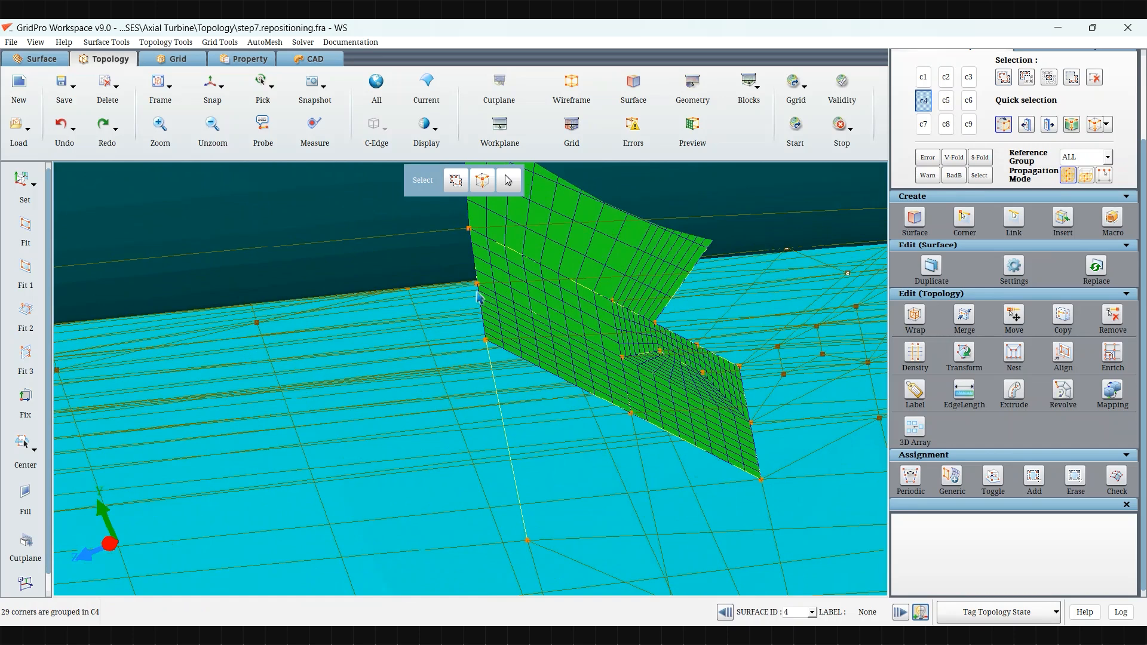
middle_click_drag(555, 314, 557, 314)
left_click(482, 301)
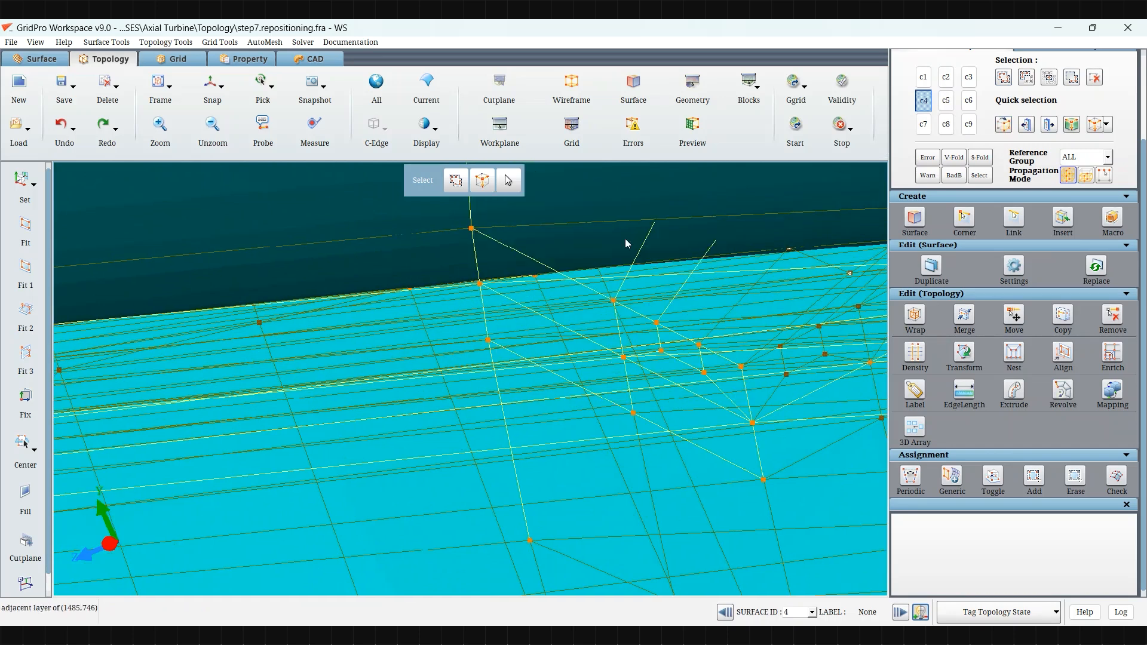
left_click_drag(483, 298, 447, 336)
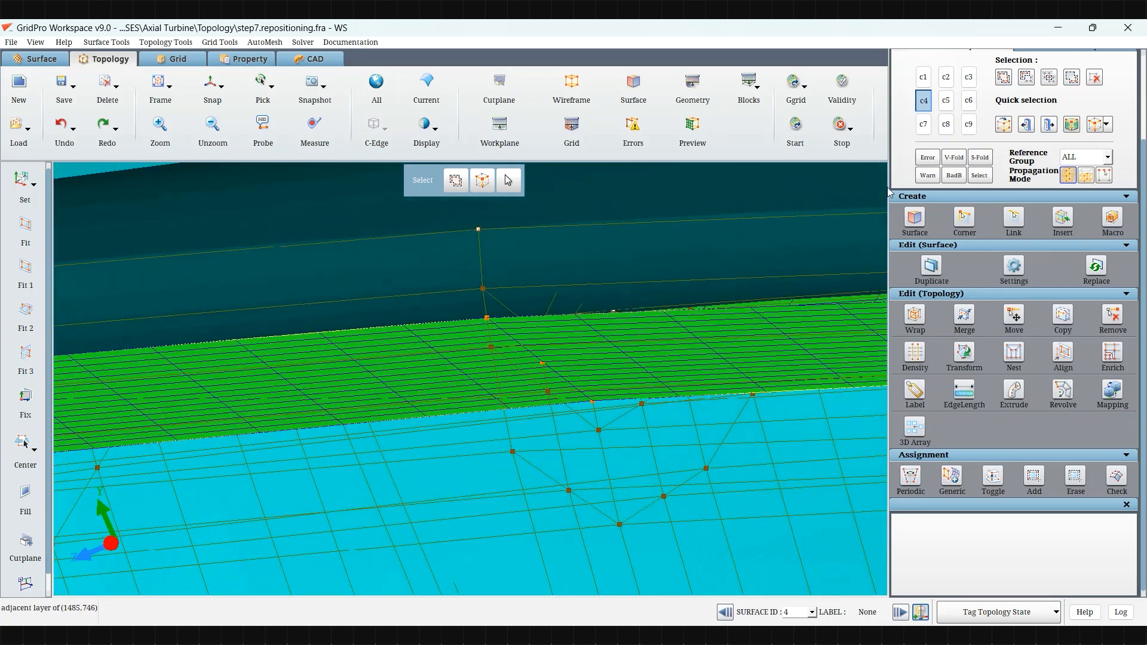
Group the corners of the same small blade cross-section in corner group c5
left_click(948, 107)
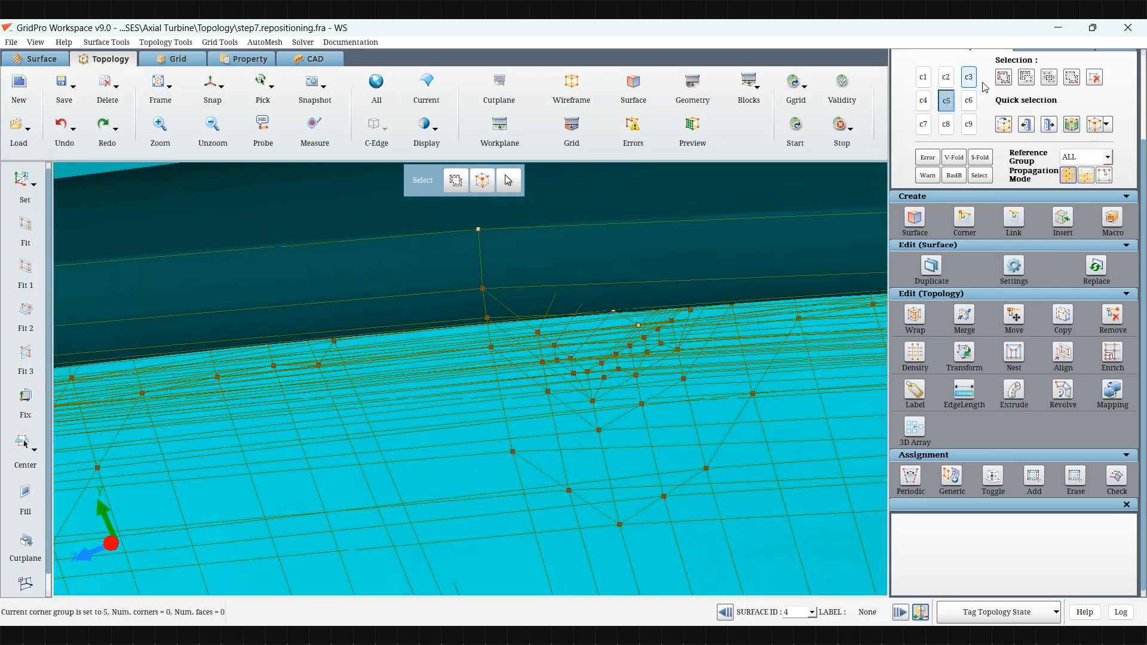
left_click(1004, 77)
left_click_drag(441, 233, 650, 515)
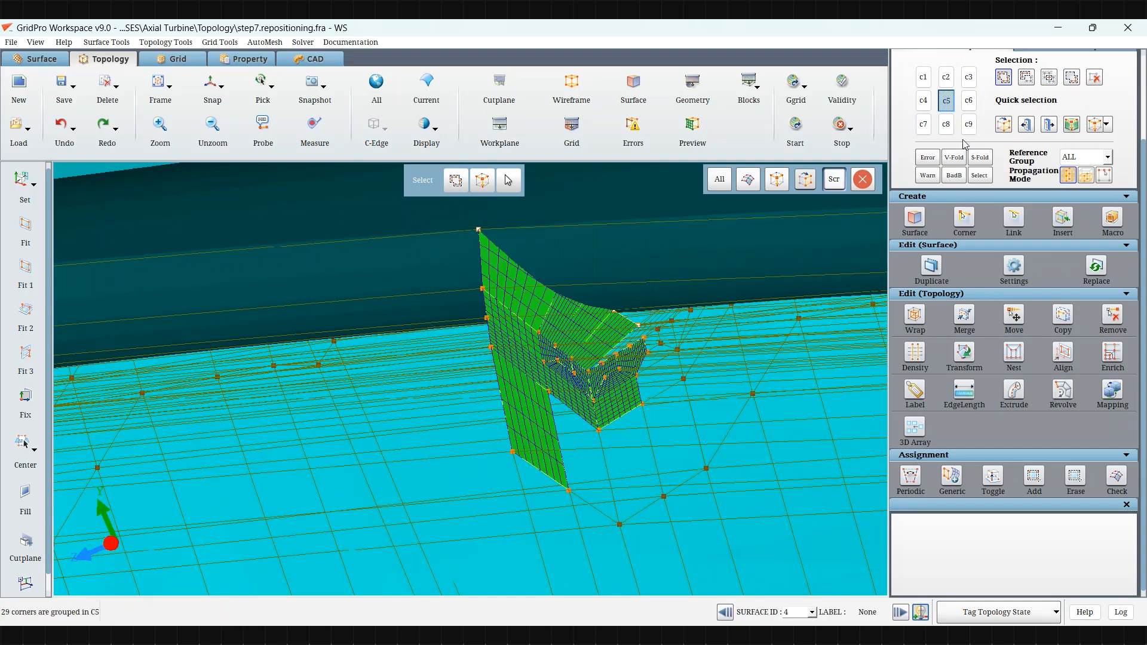
left_click(1007, 79)
scroll(568, 371, "up", 3)
key("s")
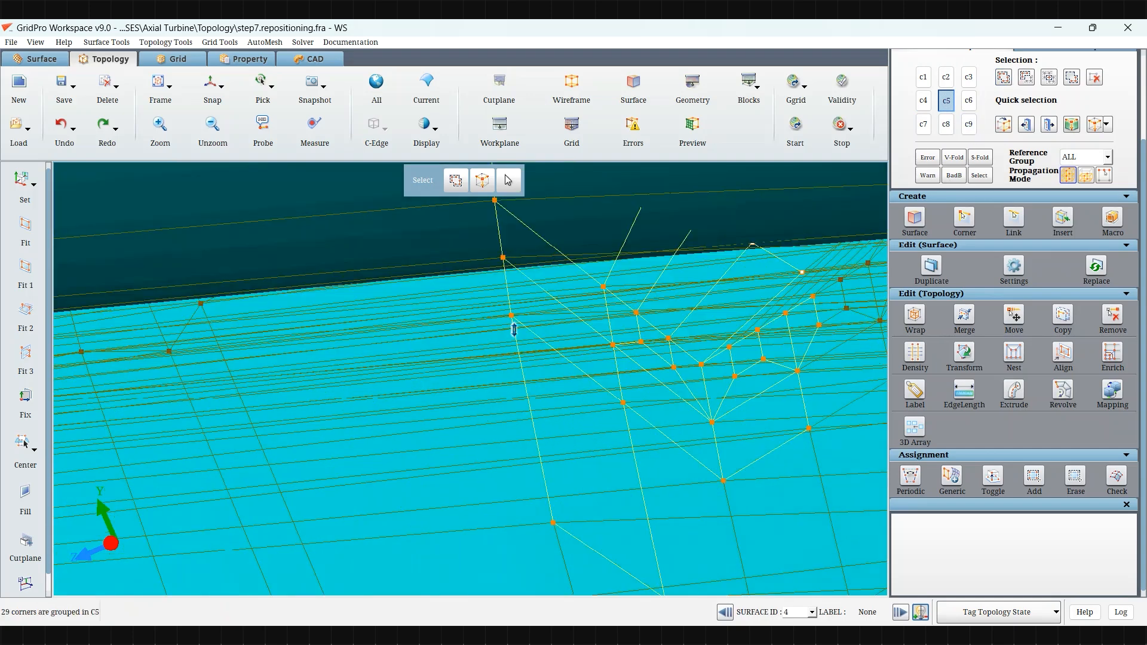
Reduce group c5 to the adjacent corner layer around the blade and compare it with group c4
key("a")
scroll(515, 348, "down", 5)
scroll(601, 544, "down", 4)
left_click_drag(552, 533, 567, 486)
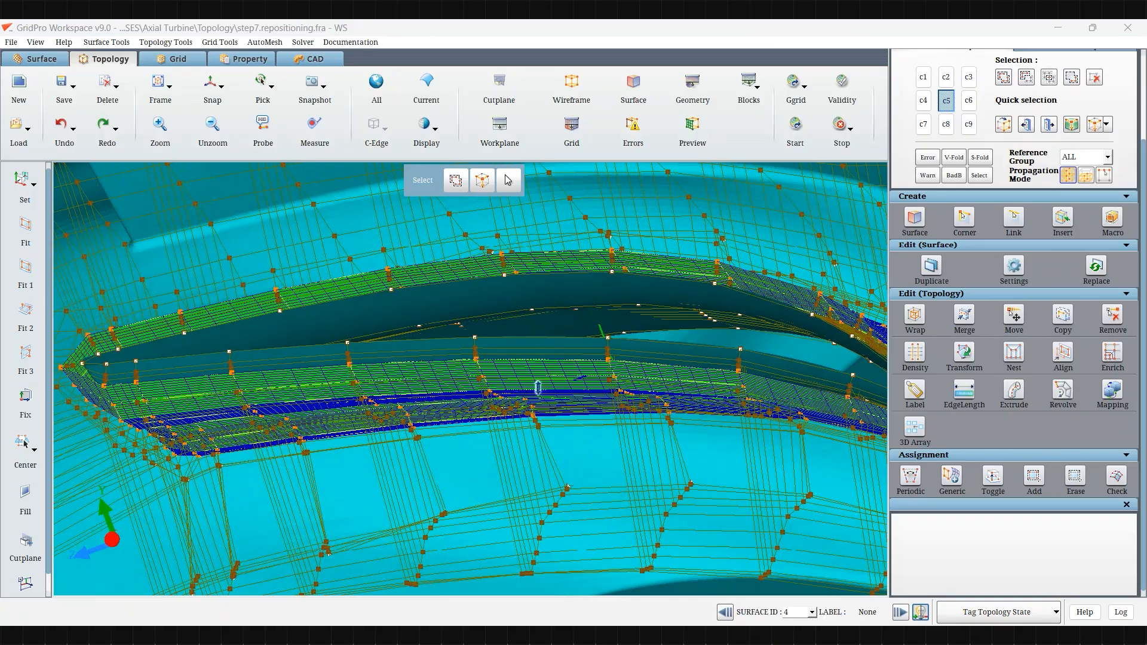
left_click_drag(539, 389, 604, 402)
scroll(647, 392, "up", 5)
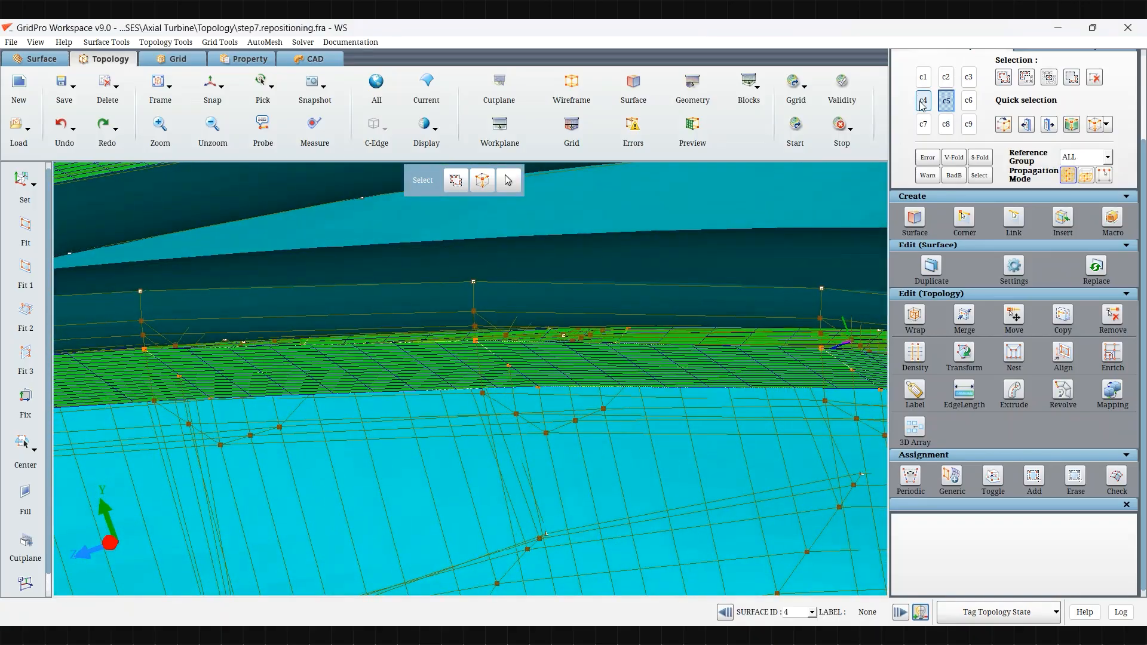
left_click(923, 104)
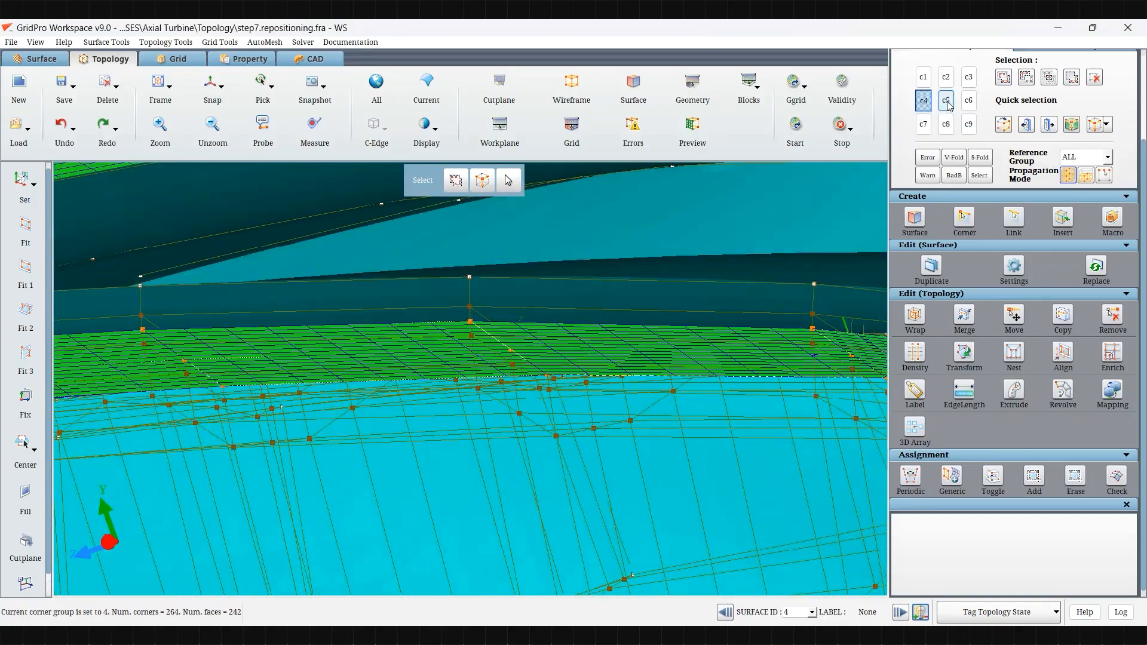
left_click(948, 103)
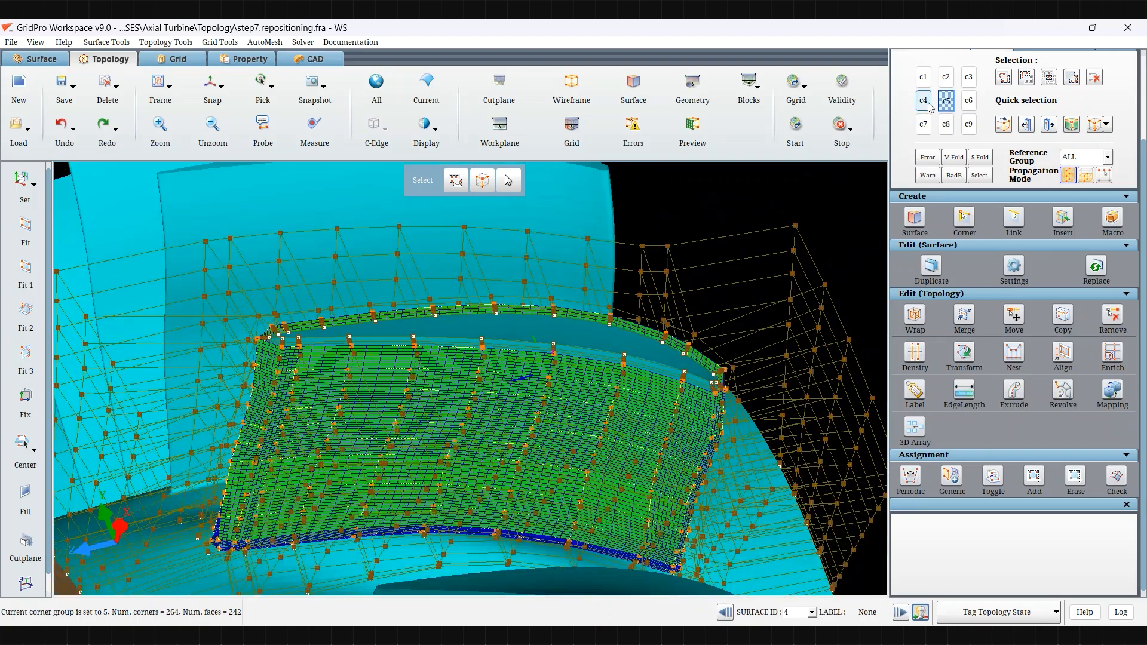
Copy the corners of group c5 into corner group c6 and apply the adjacent-layer selection to an edge crossing the blade layer
left_click(969, 104)
left_click(1003, 78)
left_click(947, 102)
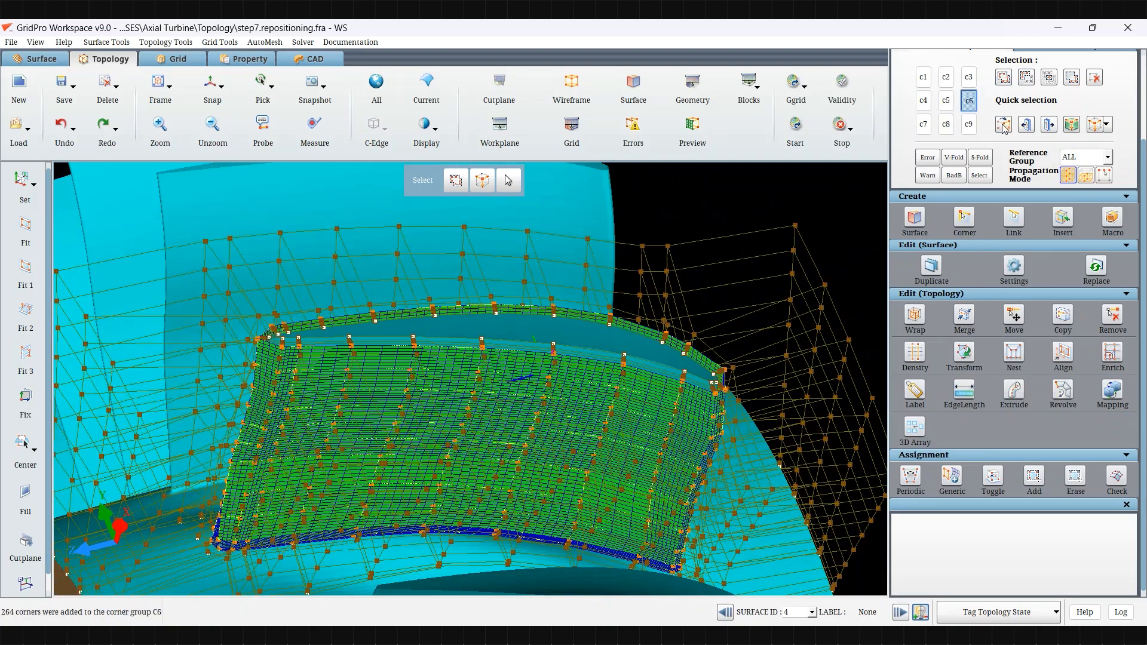
left_click(1002, 124)
scroll(575, 459, "up", 4)
left_click_drag(575, 464, 658, 438)
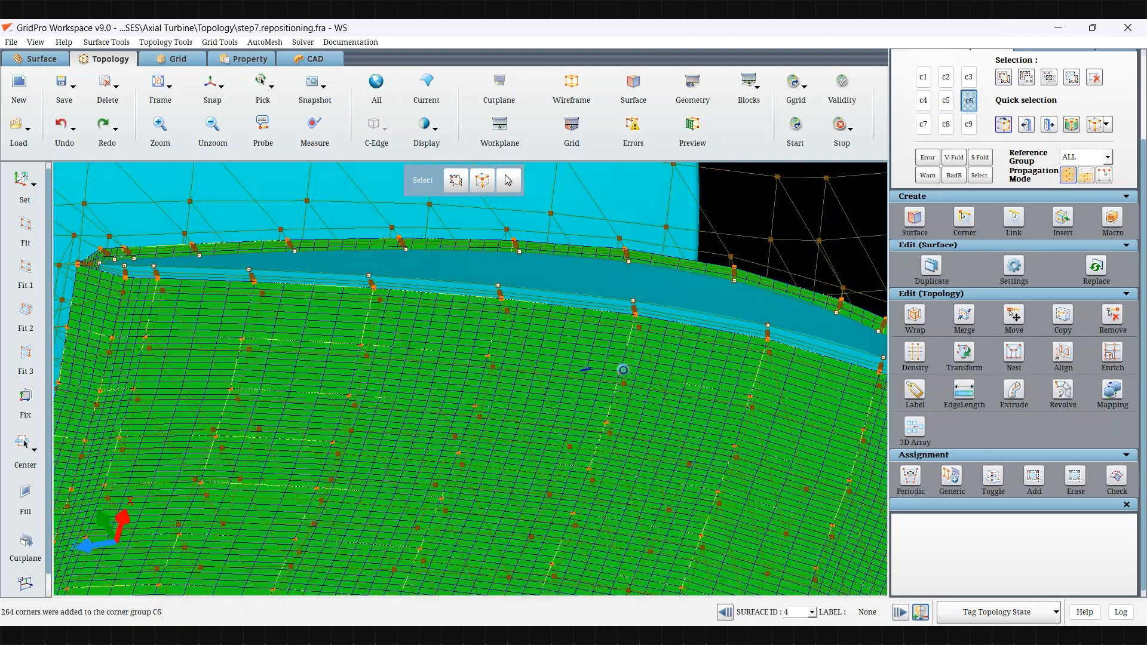
left_click(609, 408)
left_click_drag(617, 380, 614, 399)
scroll(597, 401, "down", 5)
left_click_drag(513, 414, 739, 202)
left_click_drag(606, 327, 604, 597)
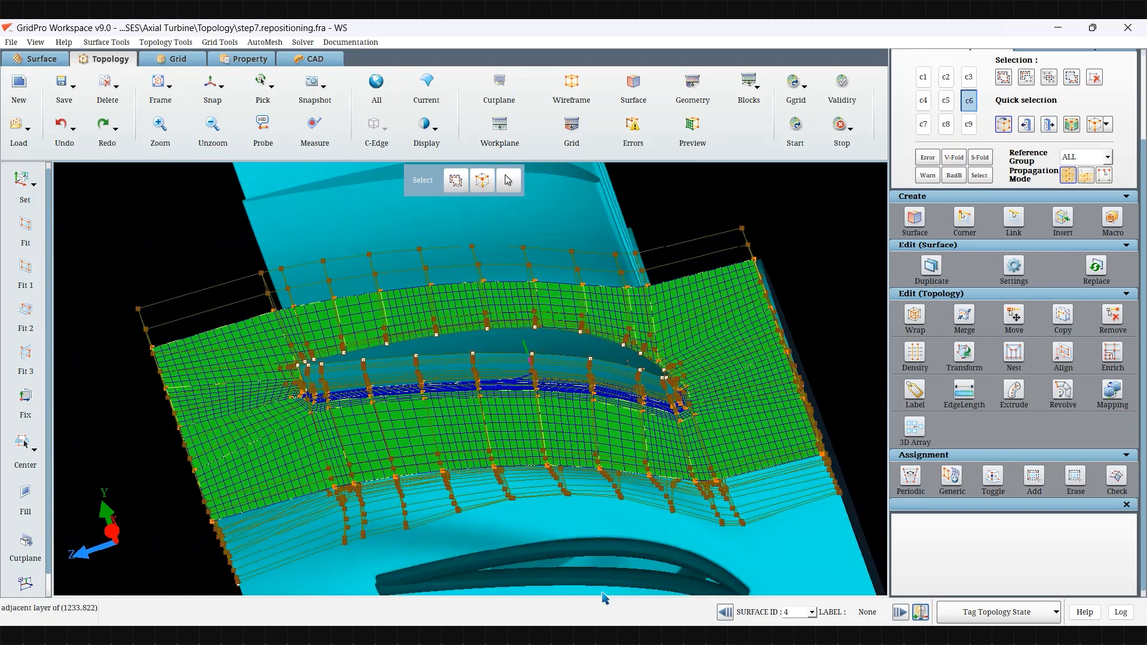
Apply a forward clamp nest with high density group c4, low density group c5, direction group c6 and refinement level 1
left_click(1018, 370)
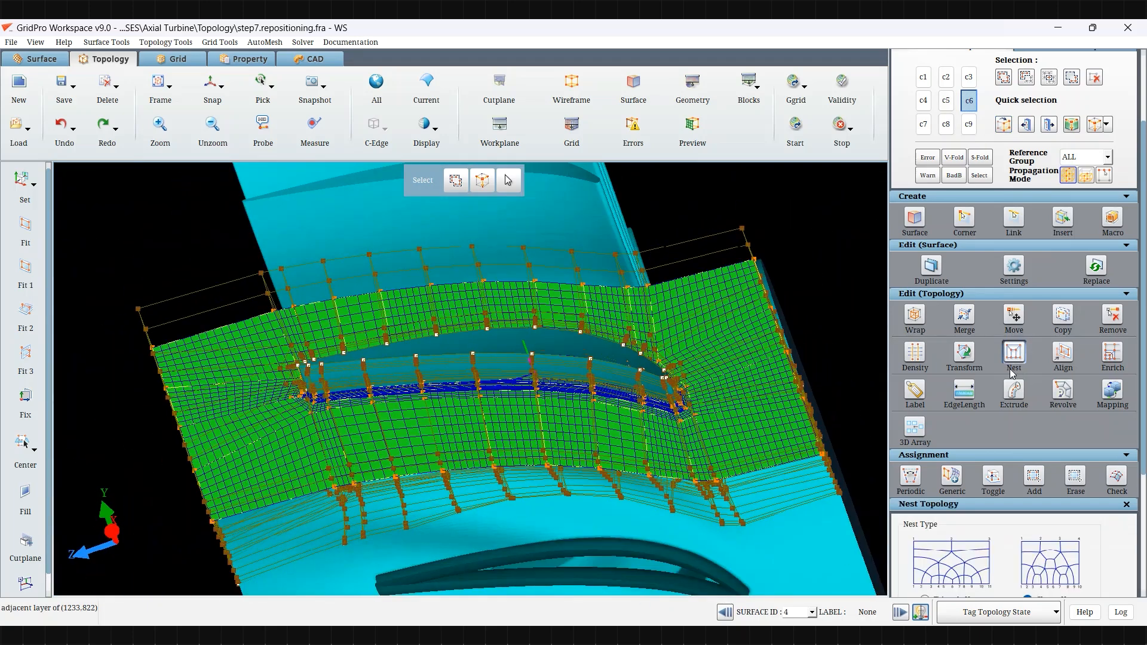
left_click(1098, 463)
left_click(1089, 508)
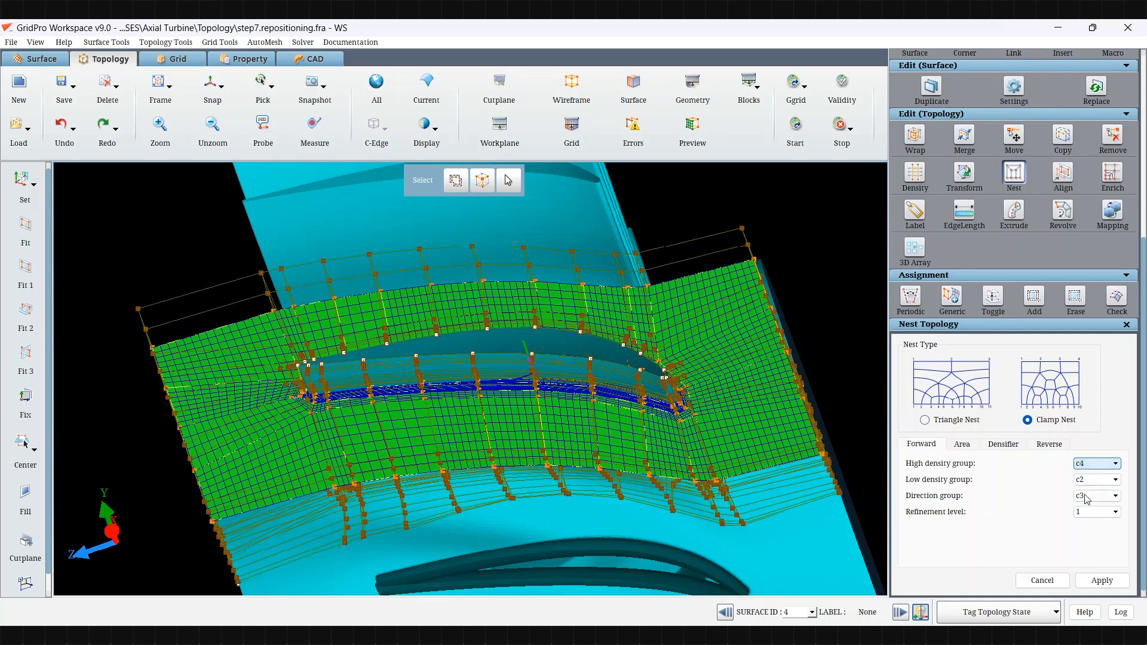
left_click(1088, 481)
left_click(1087, 532)
left_click(1088, 496)
left_click(1089, 547)
left_click(1104, 585)
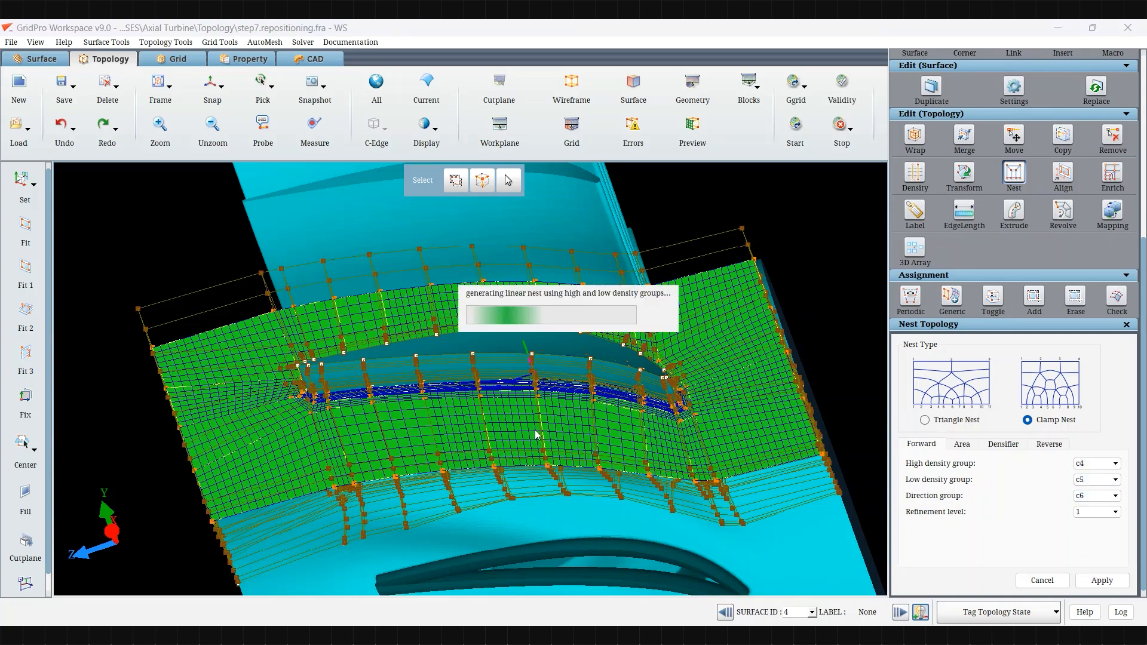
Examine the corners and edges of the new clamp nest along the blade surface
scroll(533, 441, "up", 5)
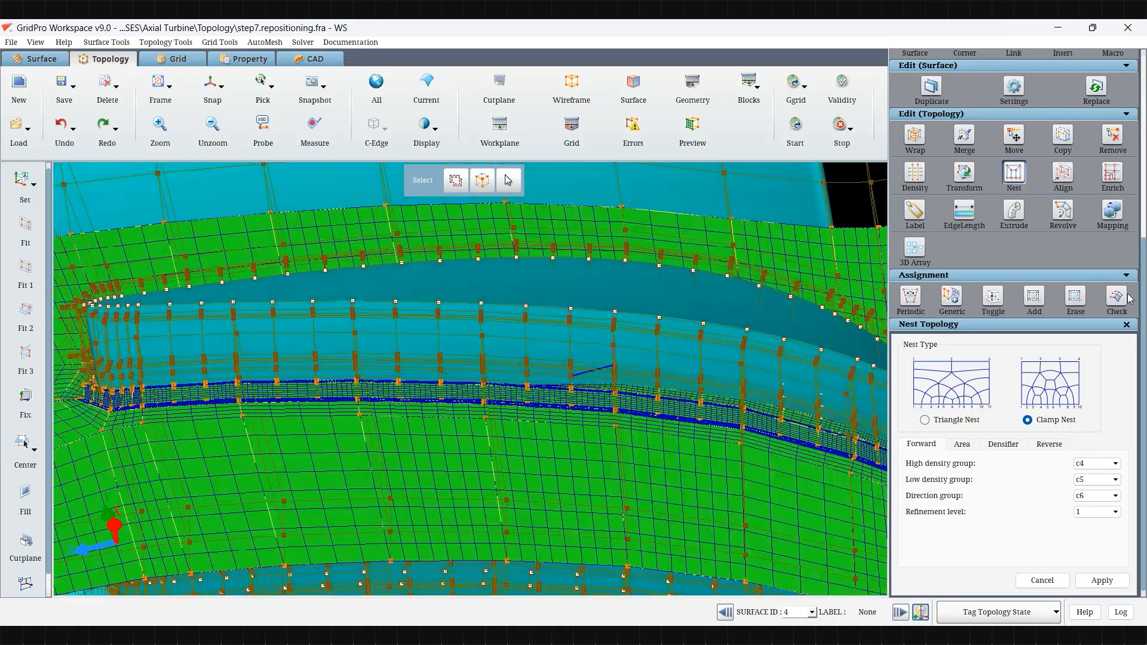
scroll(551, 375, "down", 3)
mouse_move(566, 332)
left_mouse_down()
mouse_move(517, 486)
mouse_move(558, 320)
left_mouse_up()
scroll(627, 438, "up", 4)
key("g")
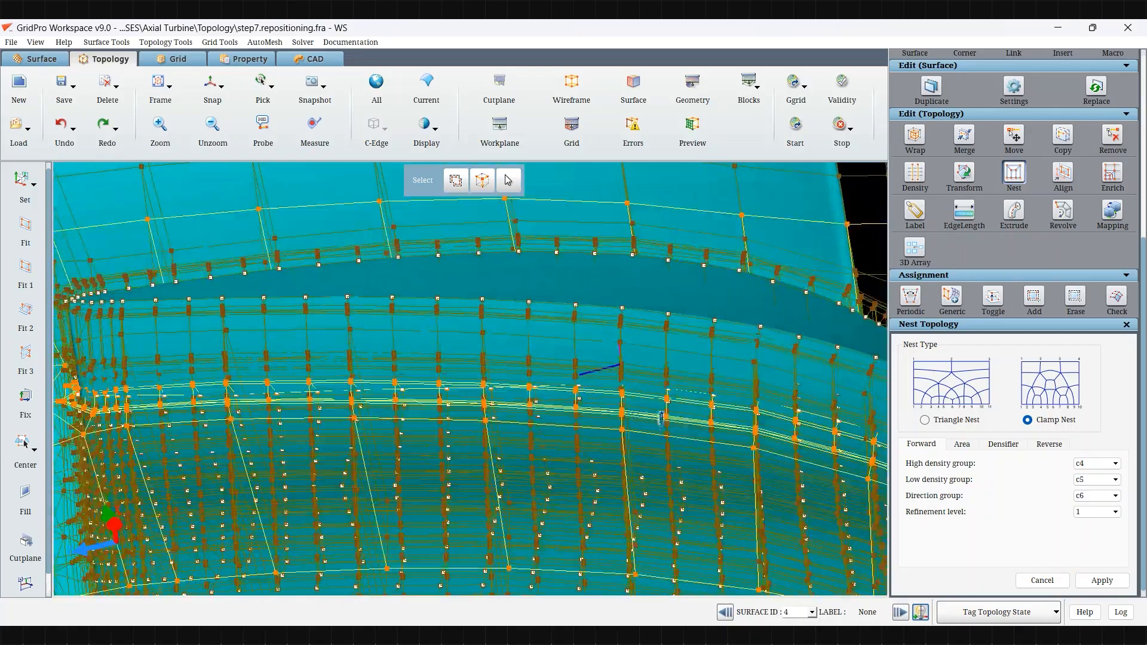
right_click_drag(635, 418, 623, 352)
left_click_drag(622, 353, 587, 311)
scroll(1031, 199, "up", 3)
Set the reference group to GROUP and inspect the nested topology around the blade
left_click(1082, 193)
left_click(1080, 205)
scroll(508, 394, "up", 4)
right_click(569, 313)
left_click_drag(527, 487, 576, 235)
middle_click_drag(616, 280, 586, 486)
left_click_drag(586, 486, 856, 447)
left_click(968, 136)
scroll(589, 376, "down", 5)
left_click_drag(589, 376, 335, 213)
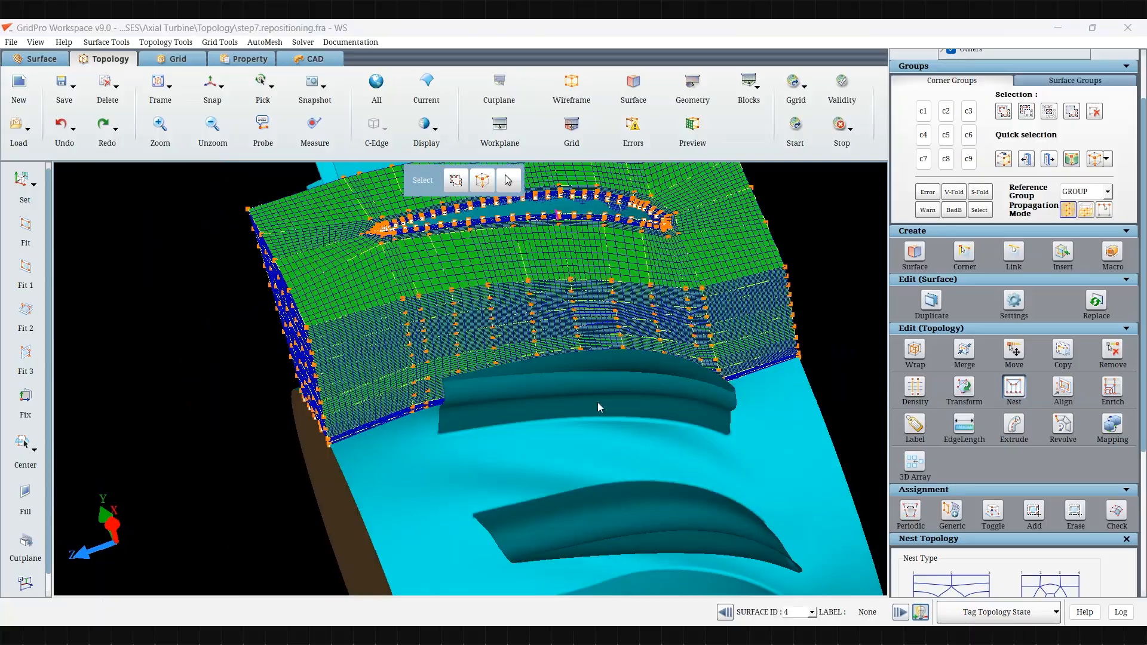
left_click_drag(551, 285, 560, 421)
scroll(560, 421, "up", 10)
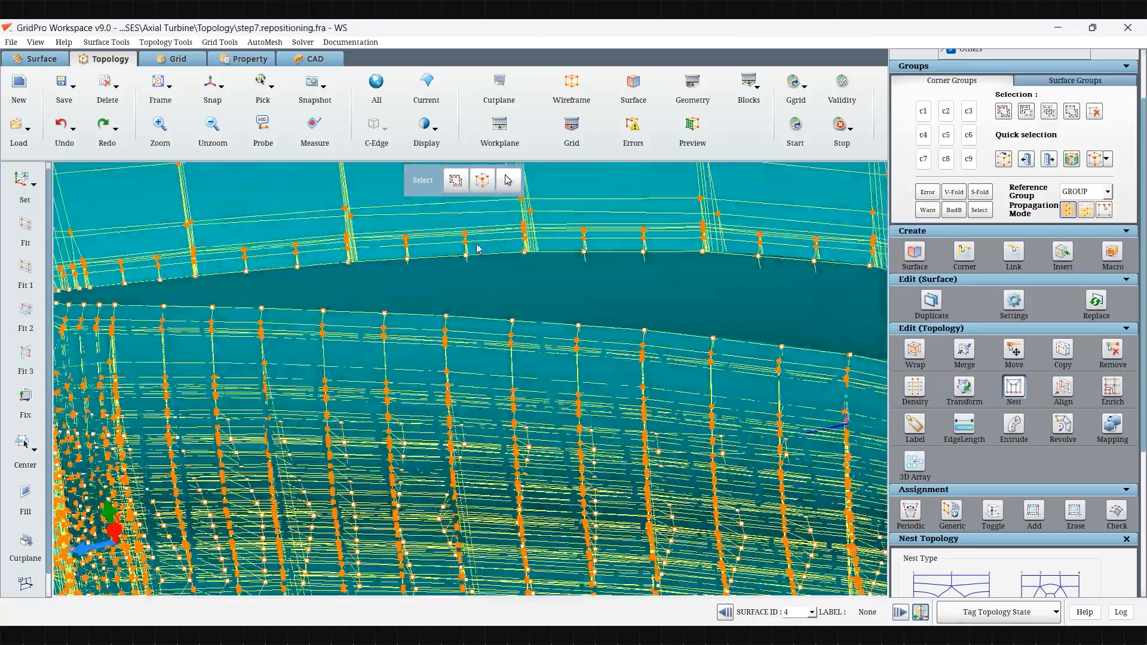
scroll(477, 249, "down", 5)
left_click_drag(477, 249, 992, 305)
scroll(586, 481, "down", 3)
Preview the grid of the nested topology and examine its cells along the blade profile
left_click(692, 144)
scroll(509, 311, "down", 4)
left_click_drag(509, 311, 309, 577)
scroll(309, 577, "up", 4)
scroll(309, 578, "down", 2)
left_click_drag(727, 563, 627, 514)
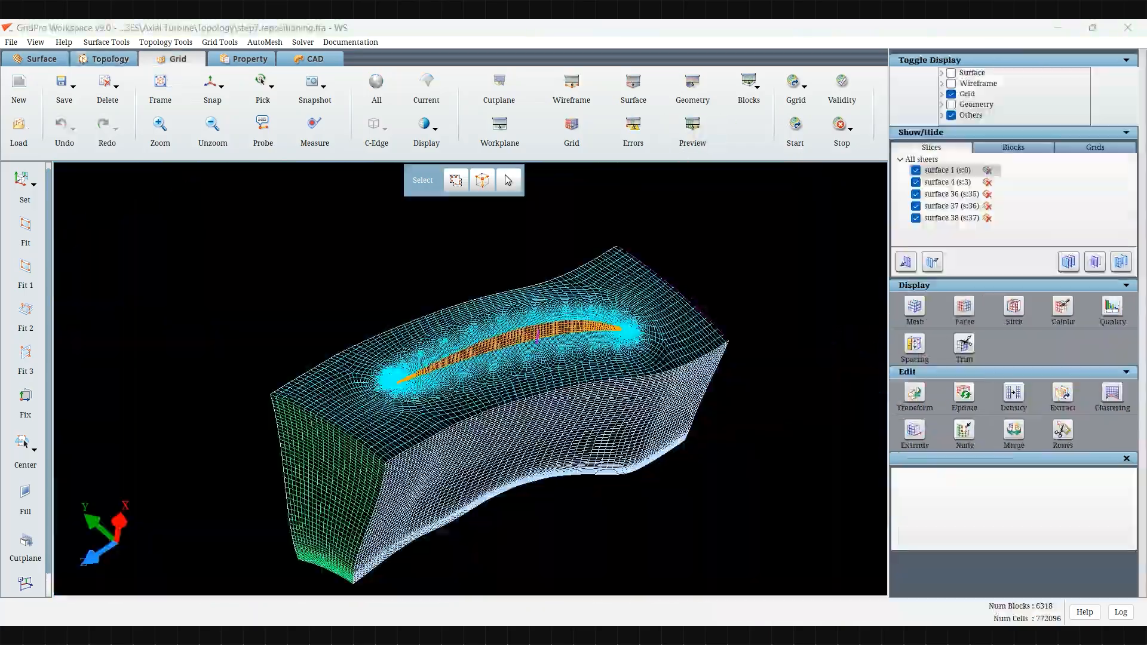
left_click_drag(316, 511, 406, 445)
scroll(538, 291, "up", 4)
left_click_drag(537, 291, 514, 388)
left_click(208, 98)
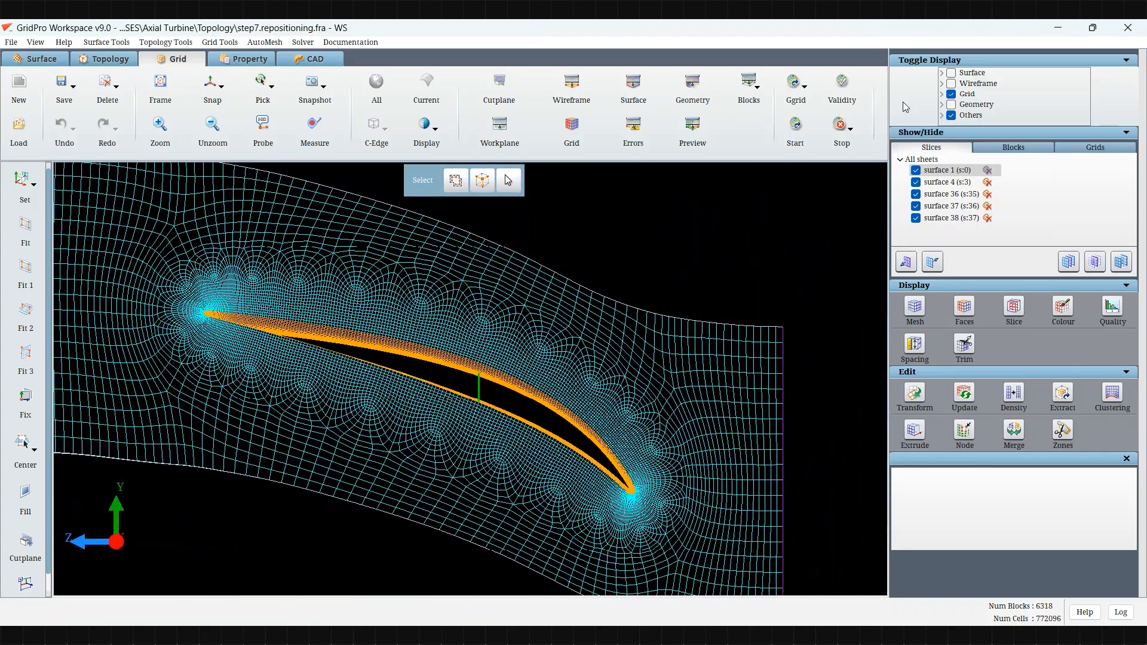
left_click_drag(589, 514, 791, 269)
scroll(230, 414, "up", 4)
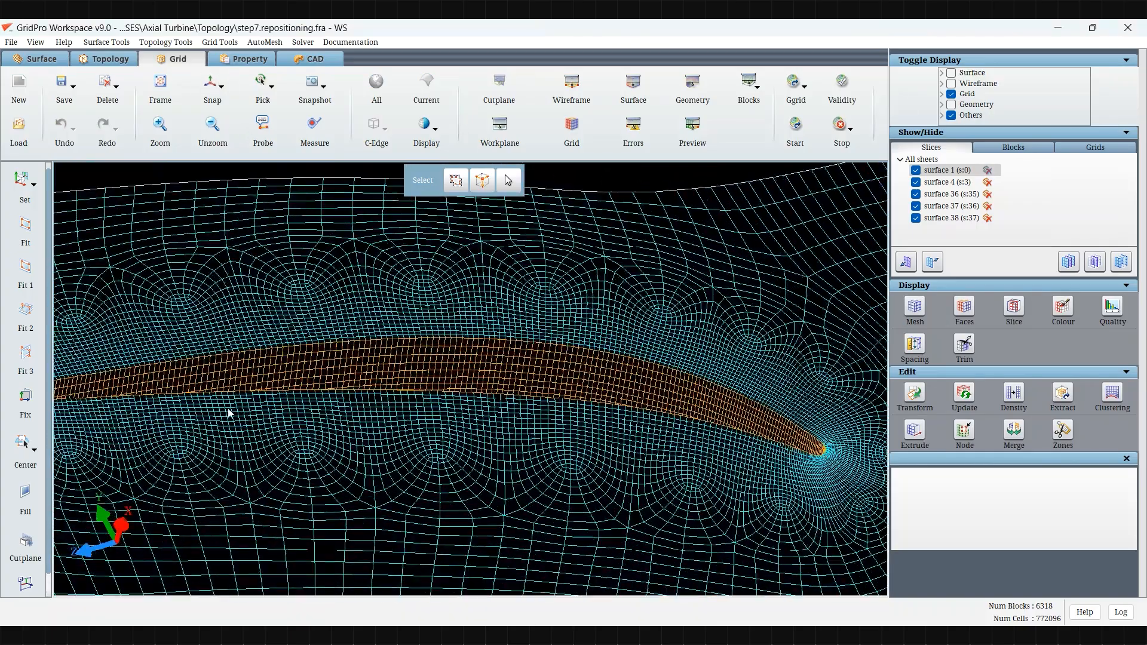
Create grid slice sheets from the current selection beside the middle of the blade
left_click(1012, 311)
scroll(624, 487, "down", 4)
left_click_drag(624, 493, 666, 387)
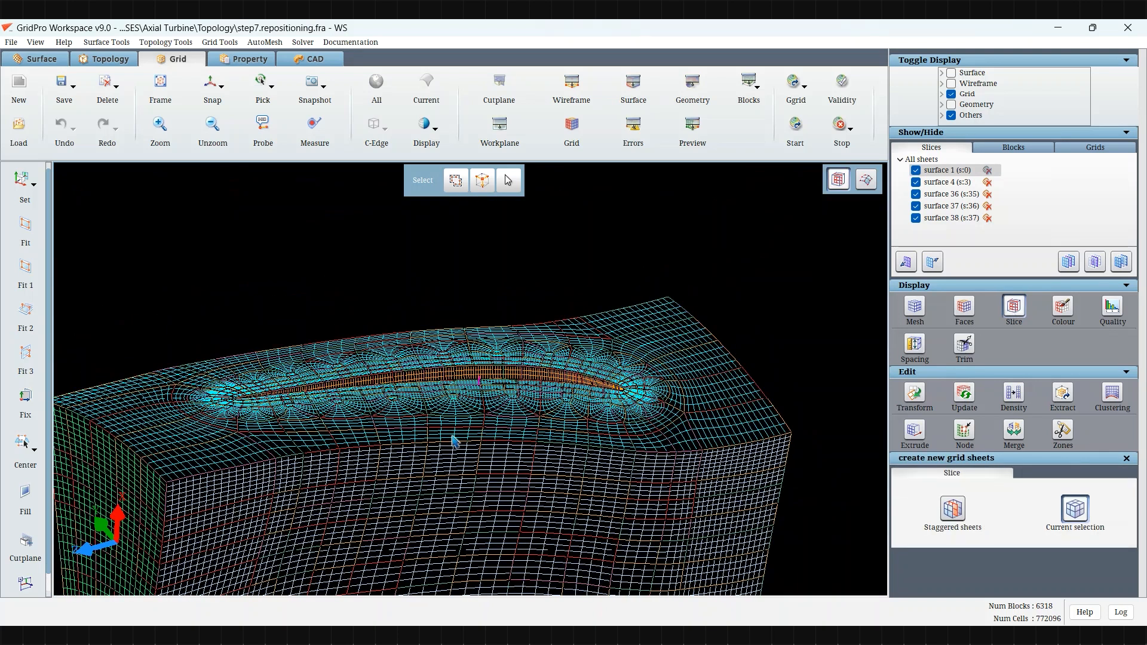
left_click(456, 417)
left_click_drag(476, 384, 461, 485)
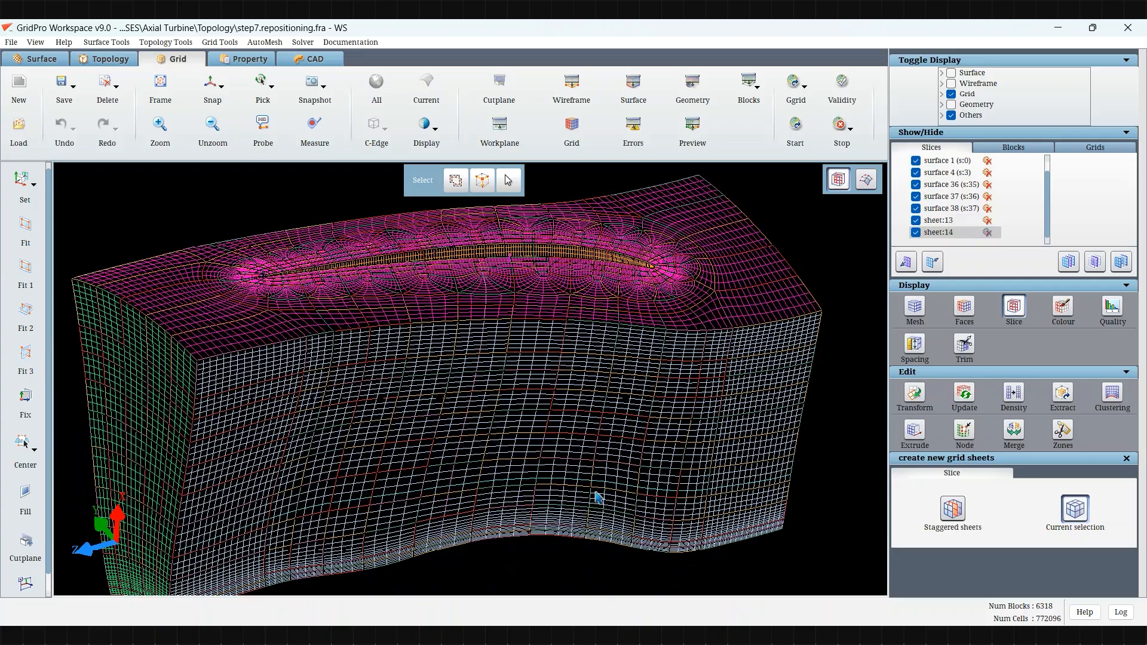
Hide block blk.2.tmp and the long outer side sheet to expose the grid around the blade
left_click(1014, 147)
left_click(916, 171)
right_click(522, 381)
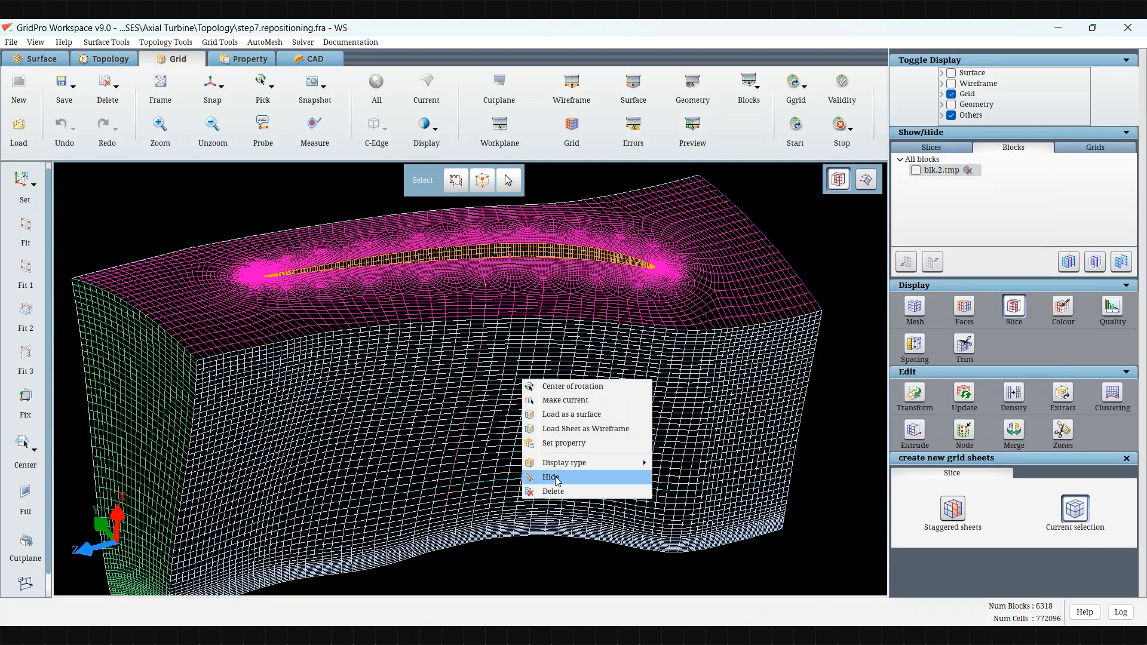
left_click(554, 477)
scroll(346, 468, "up", 3)
left_click_drag(345, 468, 374, 393)
left_click_drag(584, 456, 861, 359)
left_click_drag(641, 435, 695, 325)
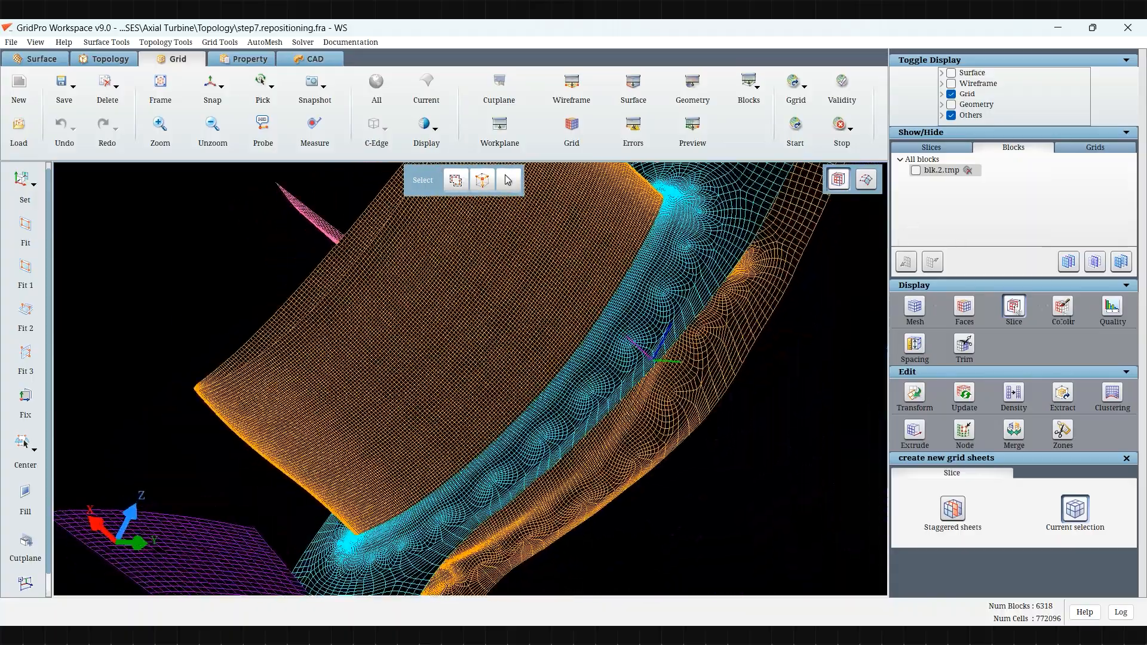
Show block blk.2.tmp, create another spanwise slice sheet beside the blade, and hide the block again
left_click(916, 171)
scroll(698, 431, "up", 5)
left_click(697, 412)
left_click_drag(697, 412, 729, 364)
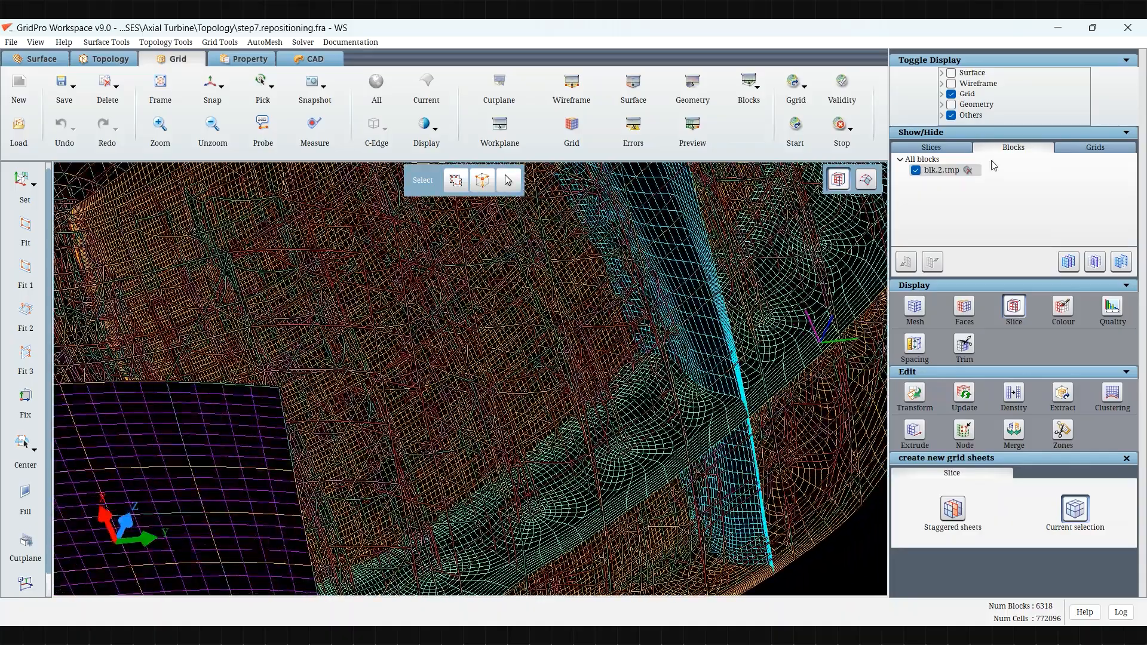
left_click(916, 170)
left_click_drag(735, 412, 694, 374)
left_click(509, 503)
scroll(513, 500, "down", 5)
scroll(597, 499, "up", 5)
left_click_drag(597, 499, 629, 443)
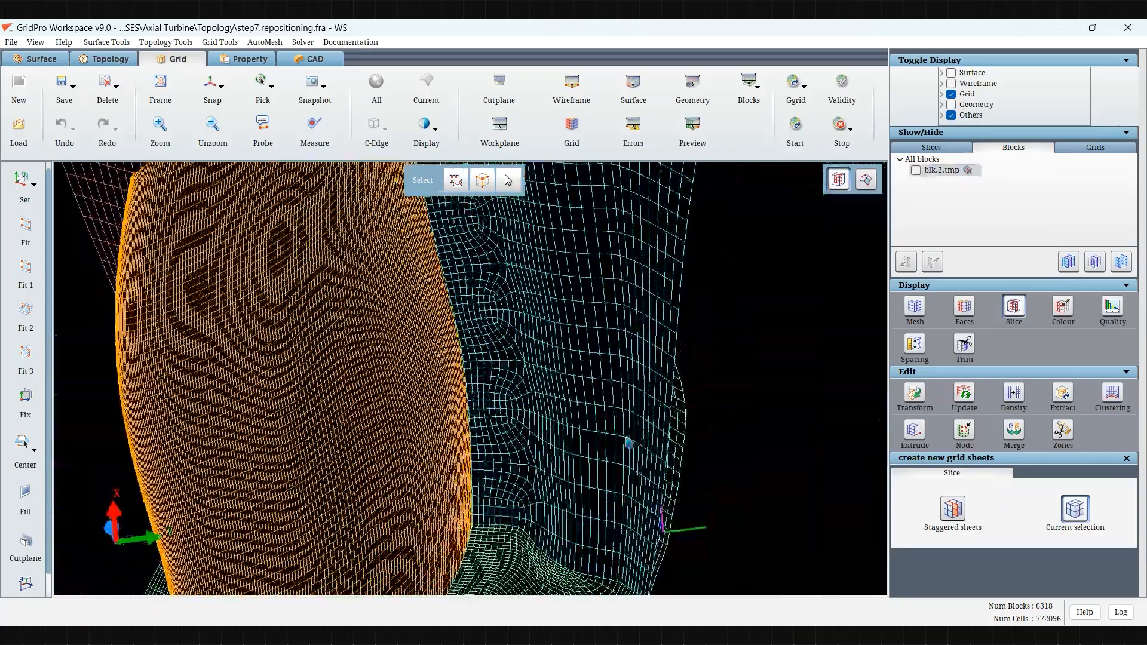
Colour the displayed grid sheets by sheet
left_click(1063, 309)
left_click_drag(520, 410, 554, 340)
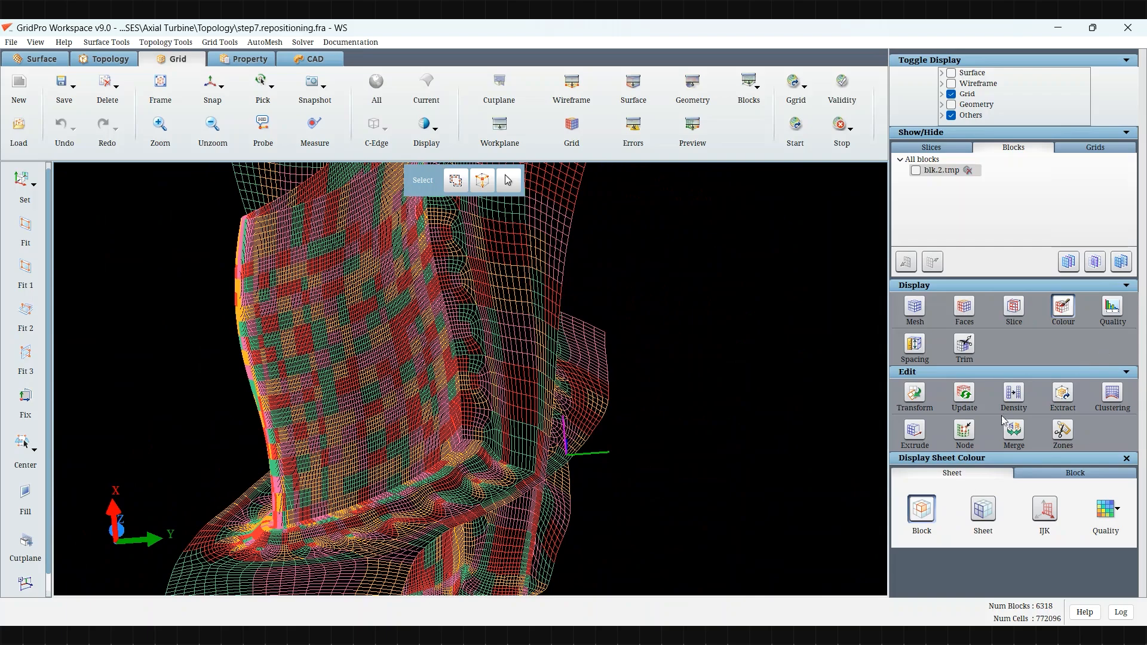
left_click(976, 513)
left_click_drag(466, 375, 245, 173)
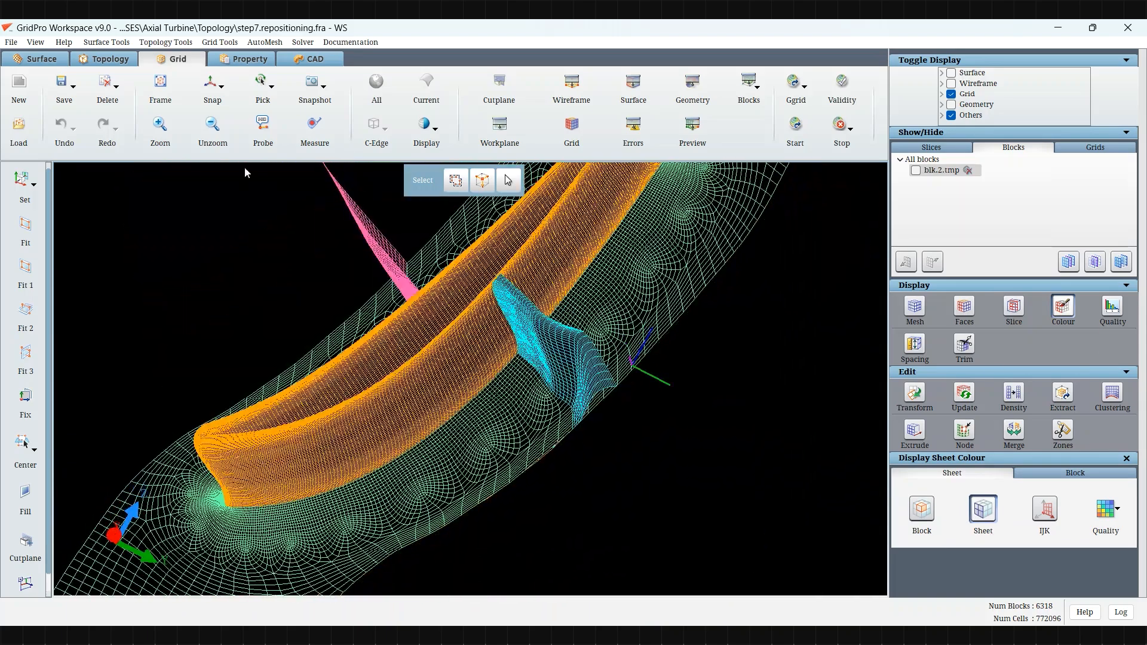
Examine the blade surface mesh and the spanwise slices from an axis-aligned view and from oblique views
left_click(212, 84)
scroll(805, 364, "down", 5)
middle_click_drag(595, 407, 650, 376)
left_click_drag(626, 555, 601, 355)
key("s")
middle_click_drag(597, 359, 520, 482)
scroll(525, 472, "up", 5)
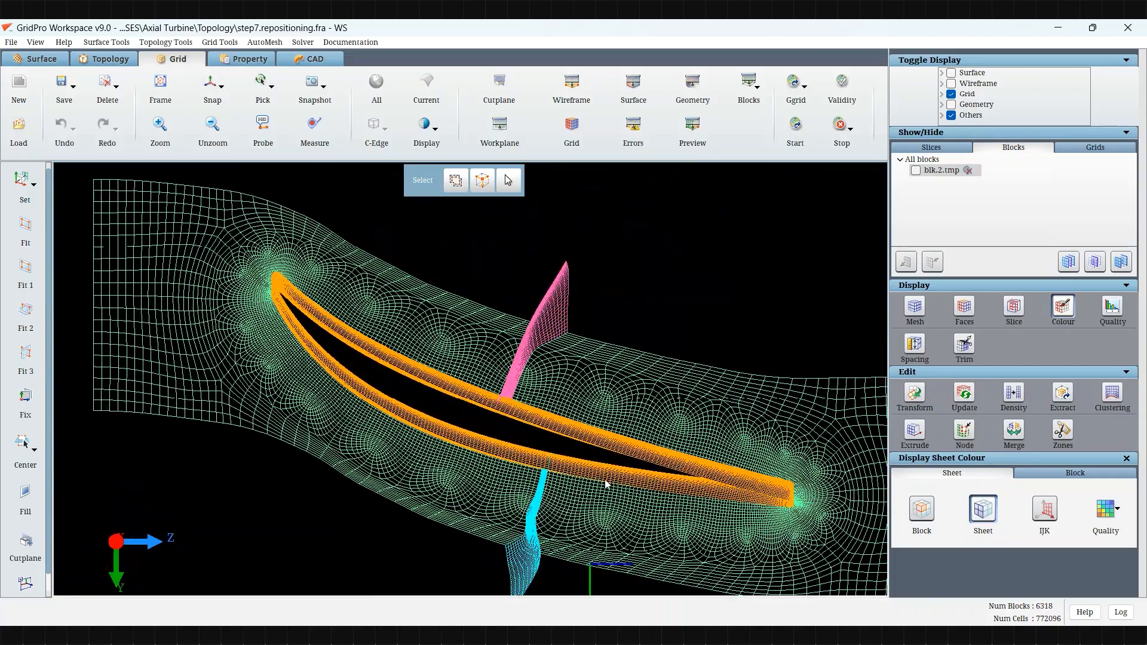
left_click_drag(466, 489, 573, 475)
scroll(499, 456, "down", 5)
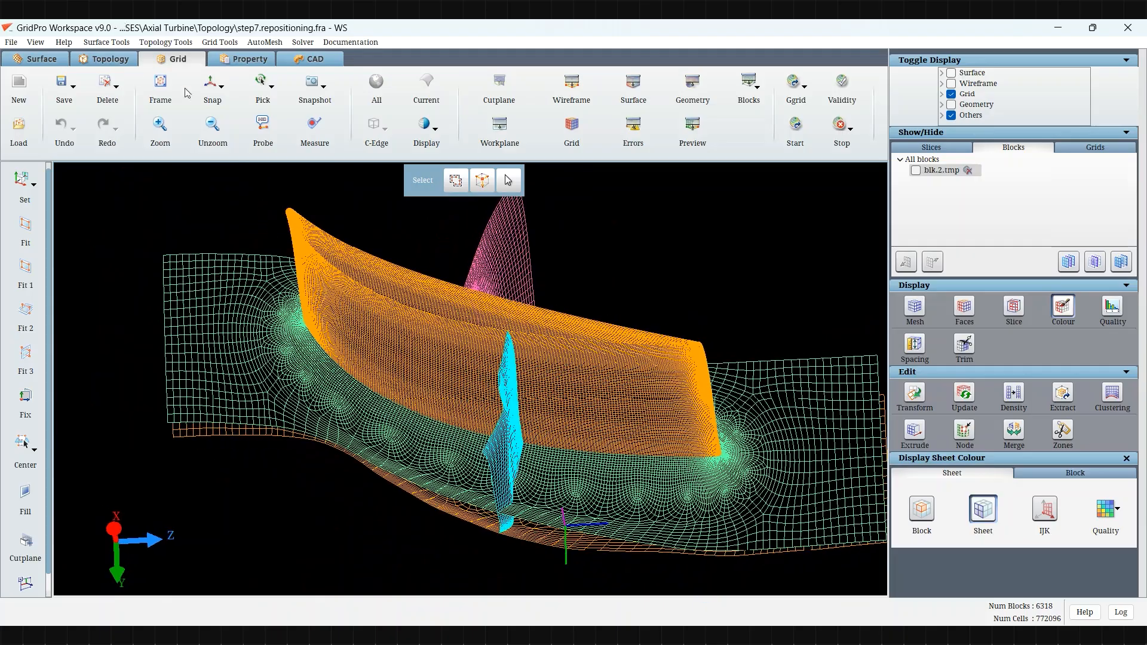
Show all grid slices and frame the whole passage in an axis-aligned view
left_click(209, 88)
left_click(162, 87)
left_click(931, 149)
left_click(1069, 261)
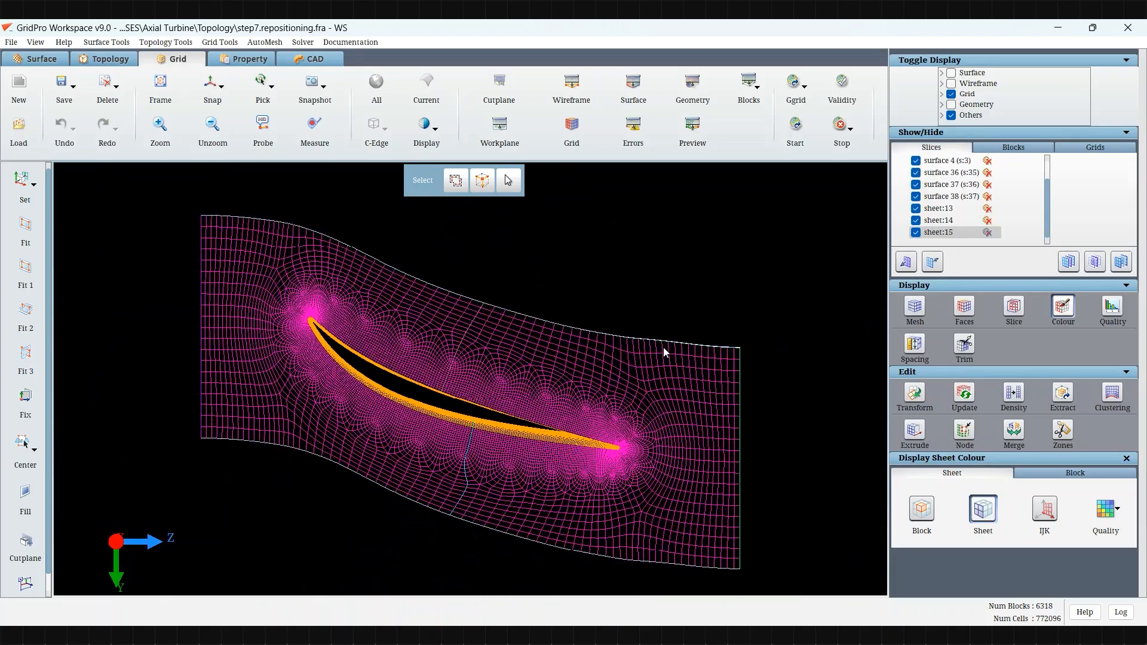
Examine the nested cell layers around the blade's leading and trailing edges
scroll(563, 446, "up", 5)
right_click_drag(563, 445, 384, 359)
scroll(206, 313, "up", 7)
right_click_drag(203, 311, 425, 402)
scroll(425, 402, "down", 3)
right_click_drag(251, 365, 395, 417)
scroll(386, 420, "down", 5)
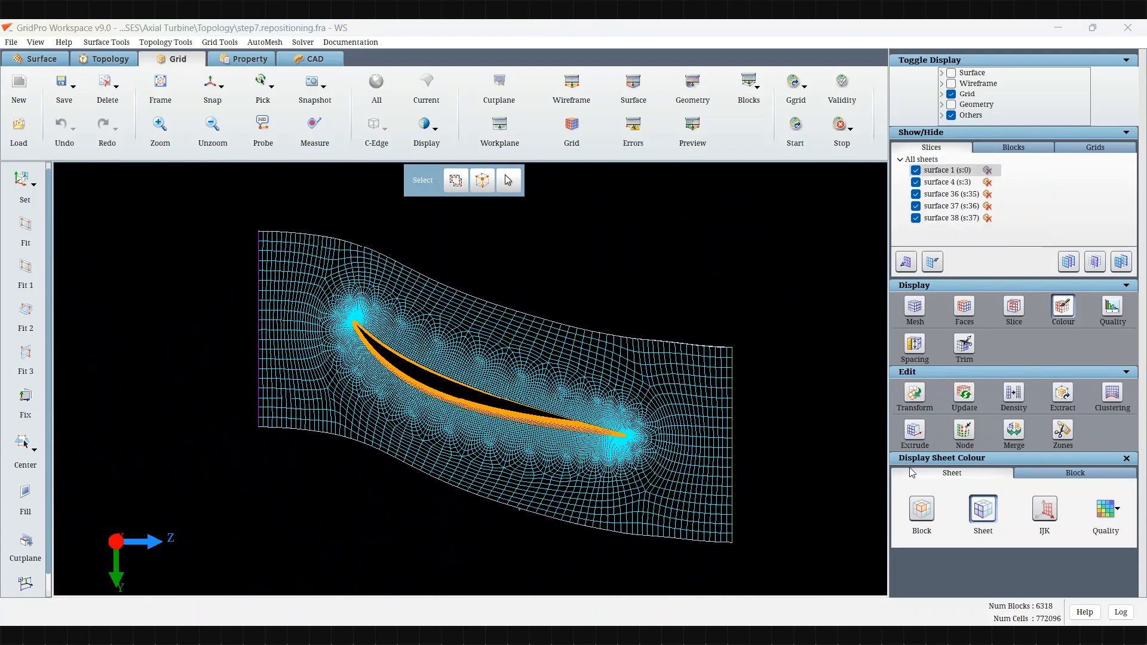
scroll(649, 449, "up", 3)
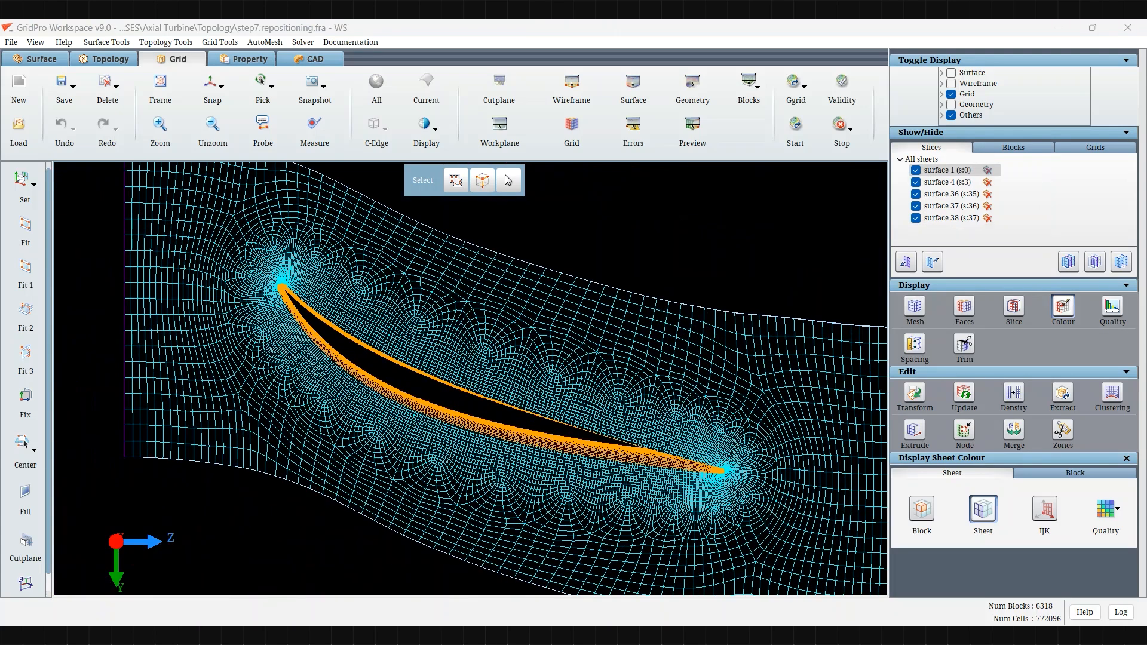